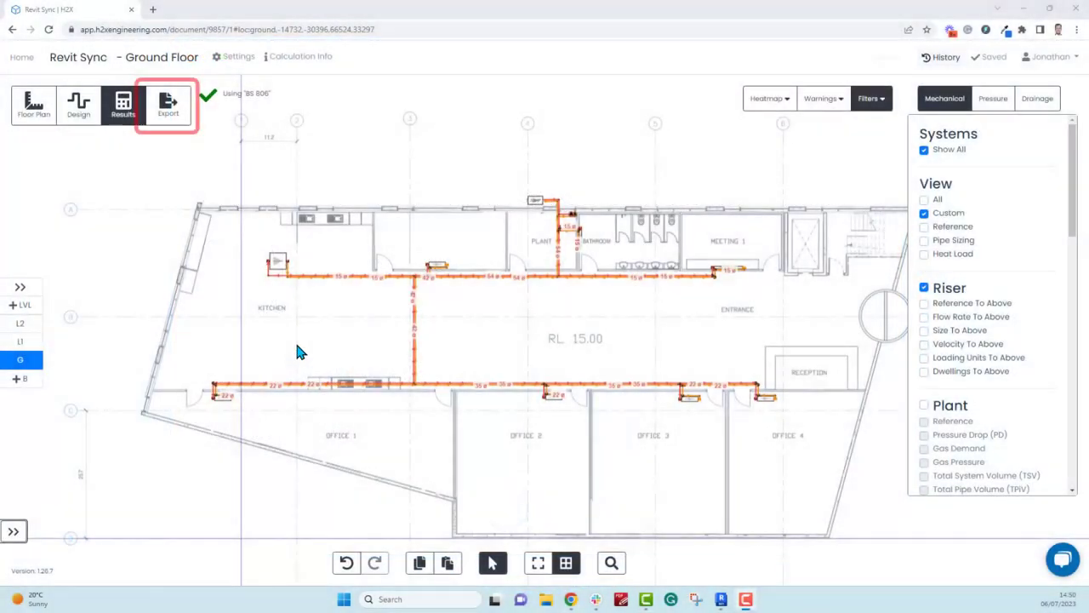
Open the H2X Sync add-in page on the Autodesk App Store from H2X's Revit export option.
left_click(167, 118)
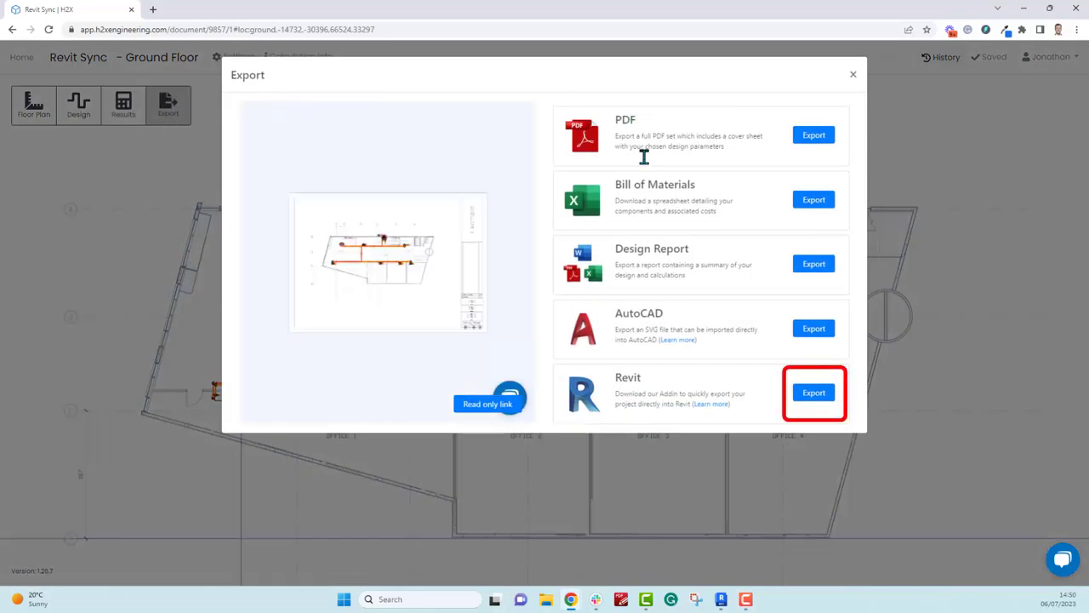
left_click(813, 394)
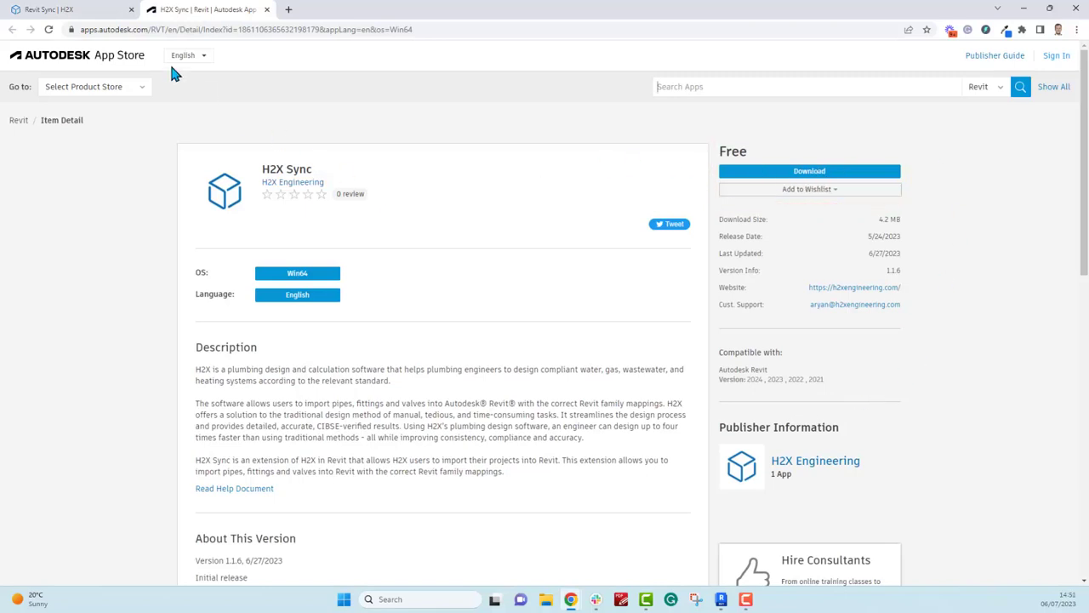
Open the H2X Revit Sync Guide from the Revit 'Learn more' link in the Export dialog.
left_click(58, 9)
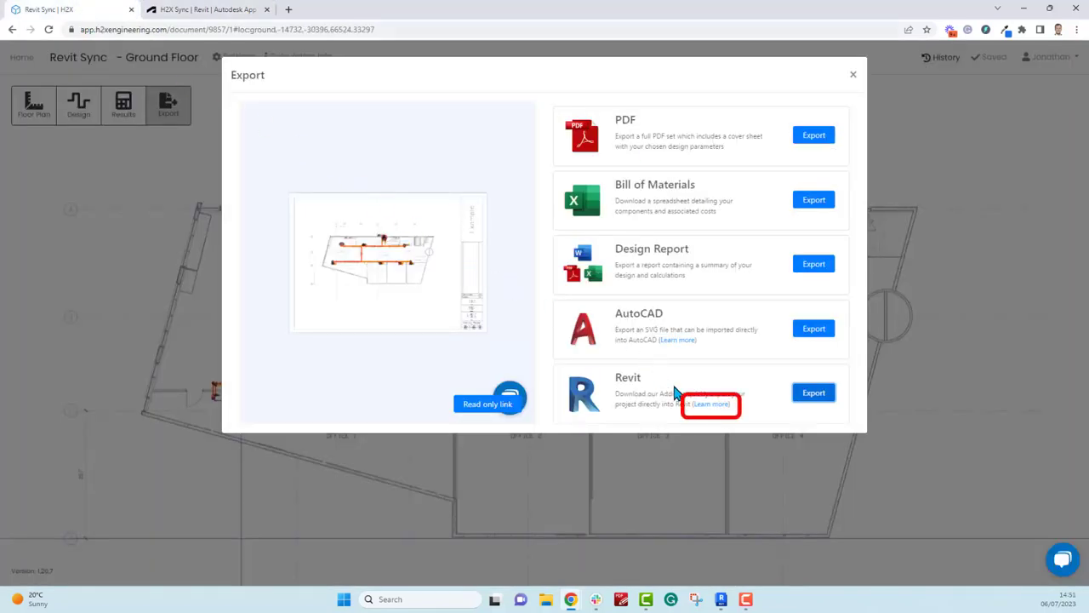
left_click(713, 407)
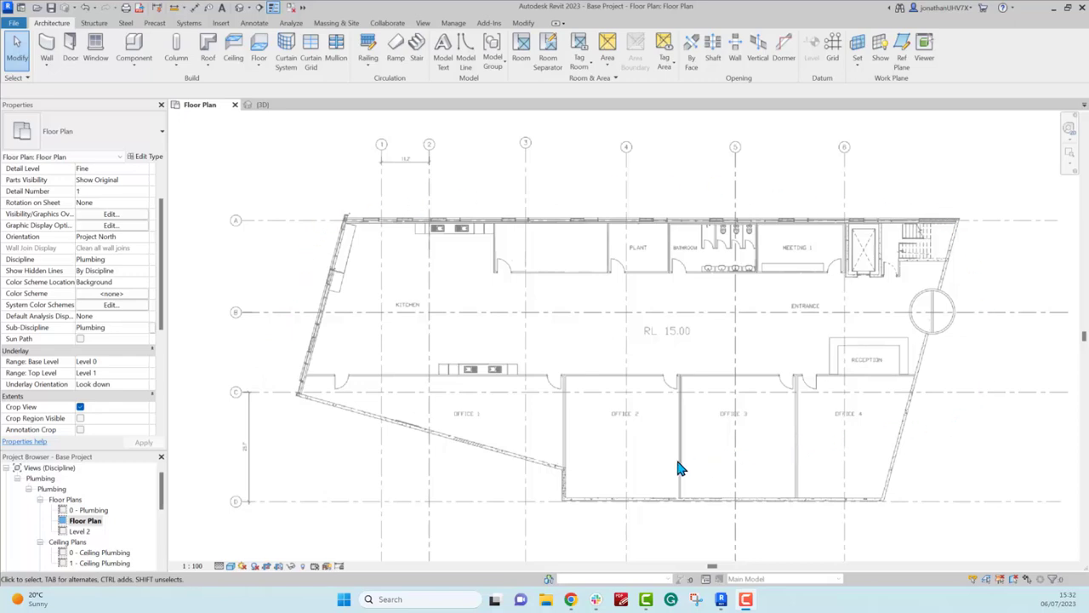
Launch H2X Sync from the Add-Ins tab and log in with the H2X username and password.
left_click(489, 24)
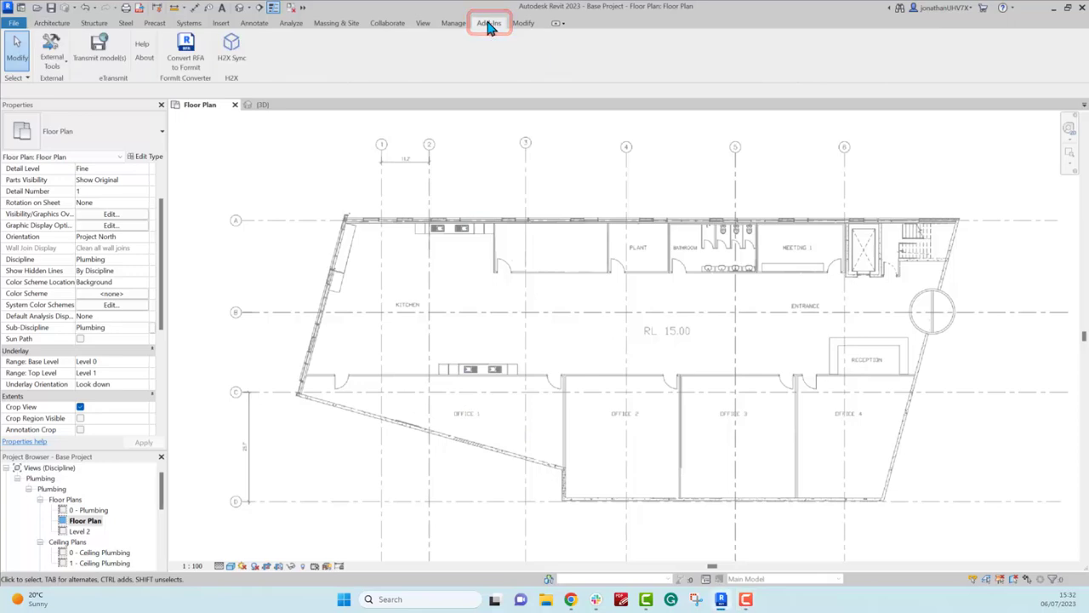
left_click(234, 53)
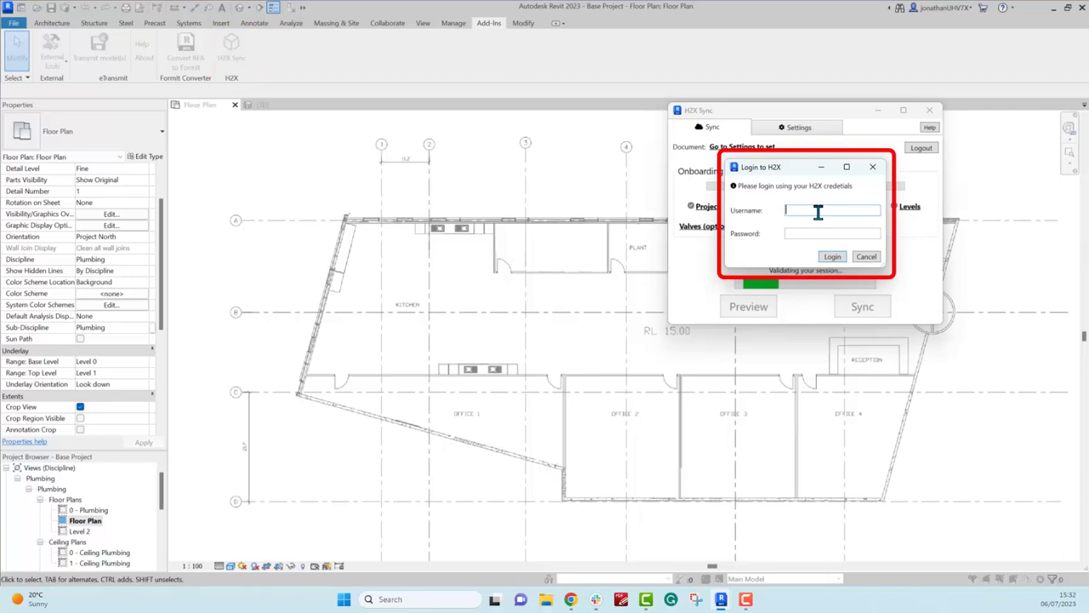
type("jonathan")
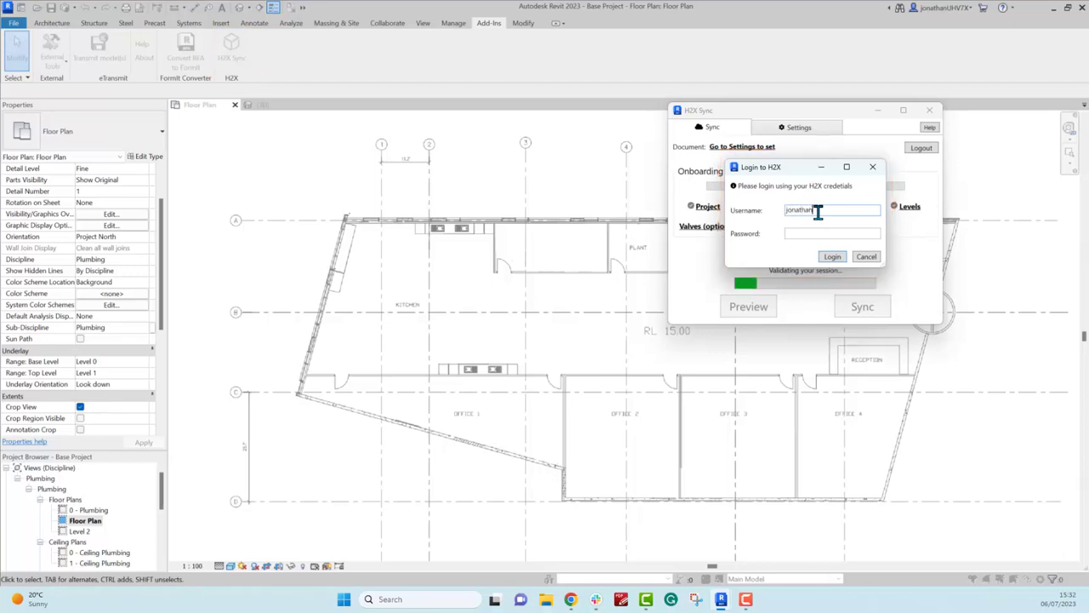
key("Tab")
type("****")
left_click(830, 255)
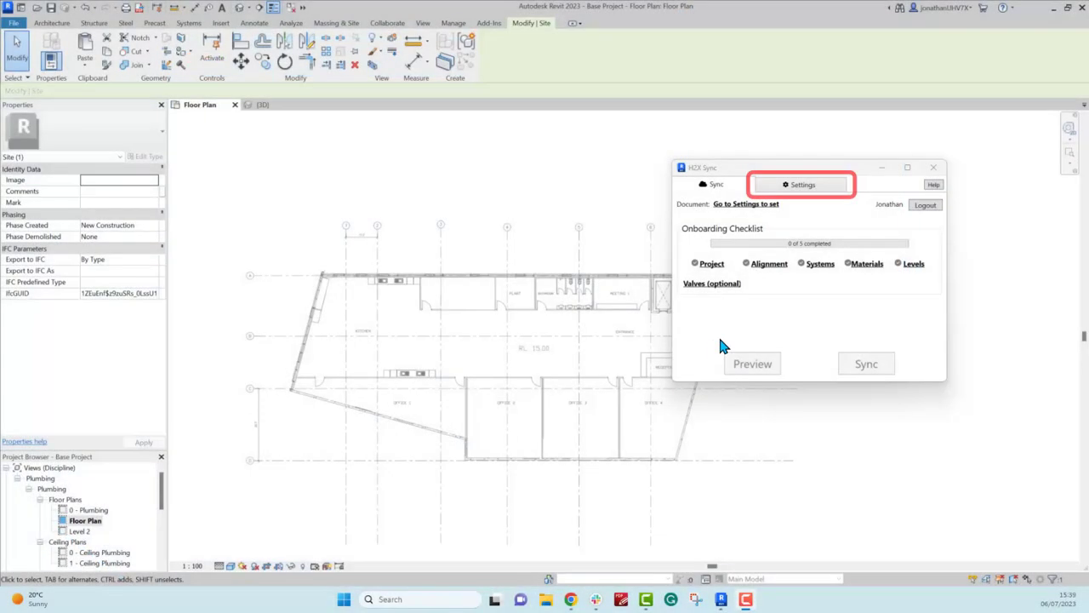
In H2X Sync general settings, search 'syn' and select the project Revit Sync #9857.
left_click(800, 184)
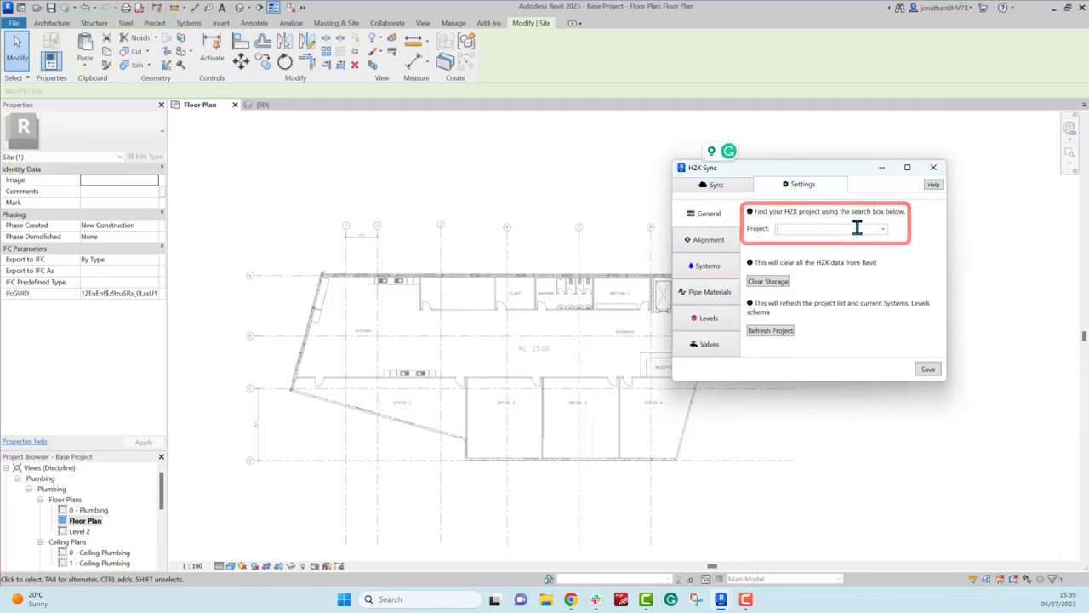
type("sync")
left_click(785, 241)
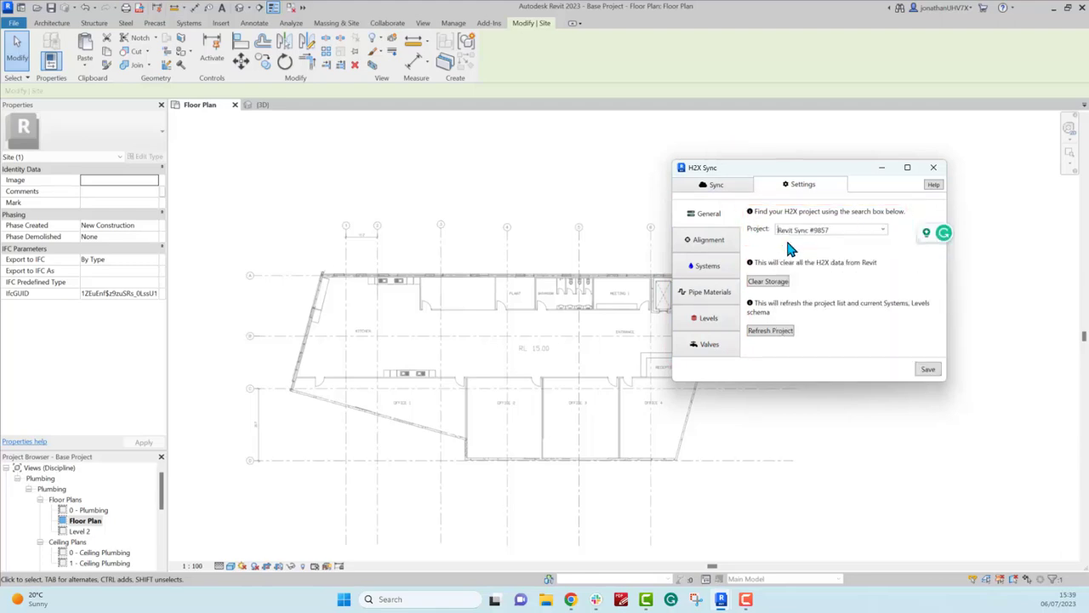
Save the Revit Sync #9857 project link and compare the pipework layout in the H2X web app.
left_click(928, 371)
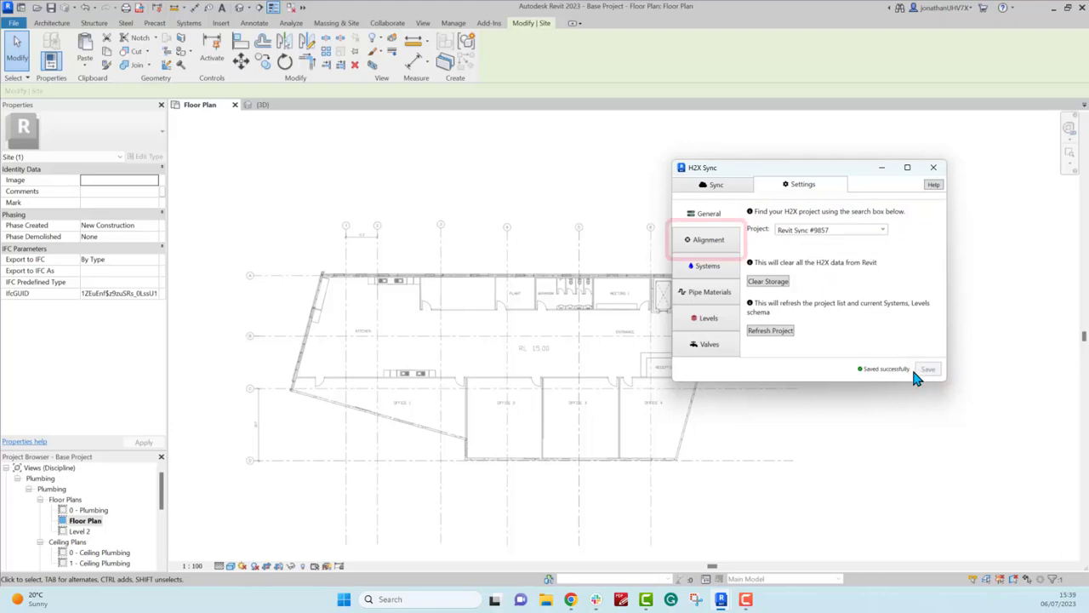
left_click(712, 241)
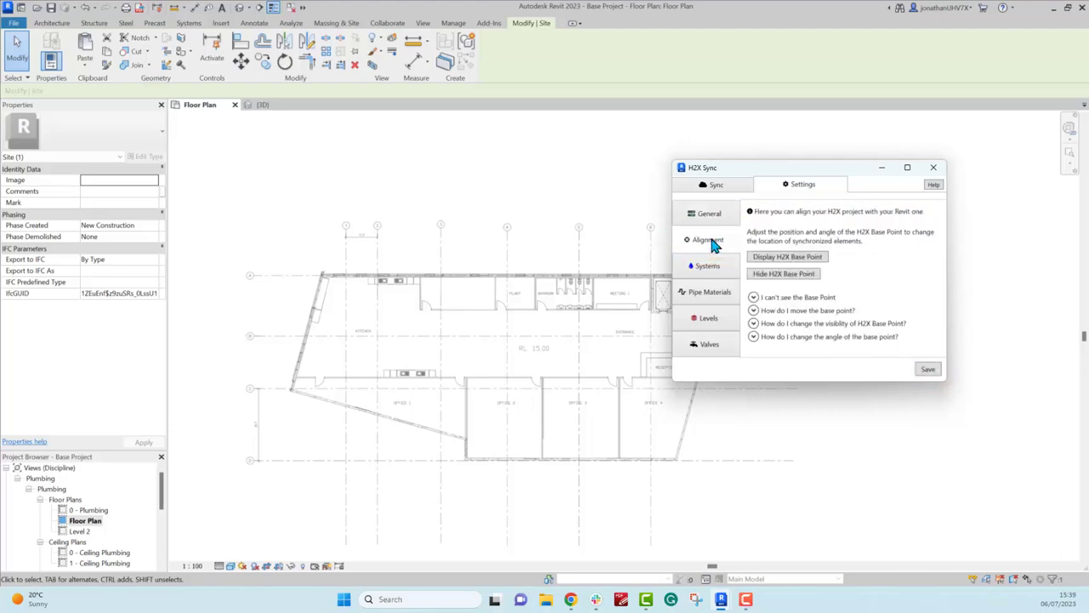
left_click(571, 599)
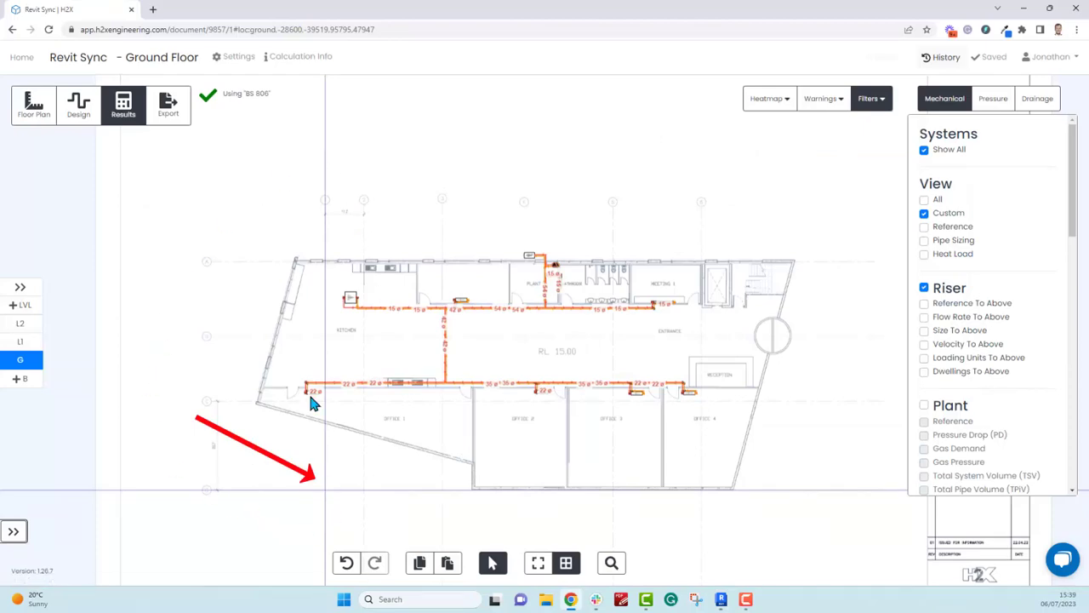
left_click(571, 599)
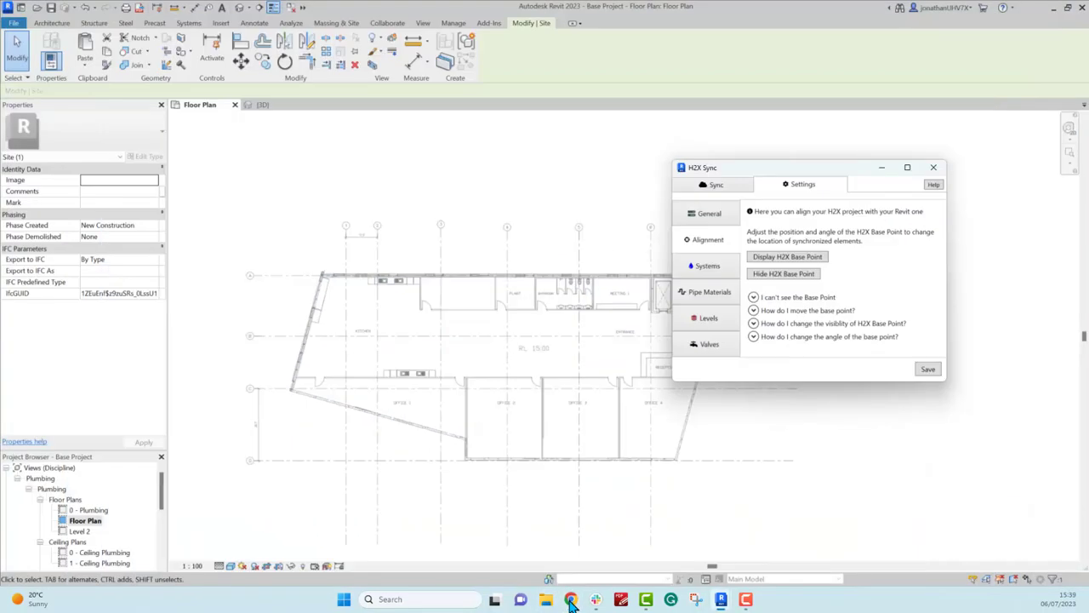
Display the H2X base point and drag it into position to align with the Revit plan.
left_click(785, 257)
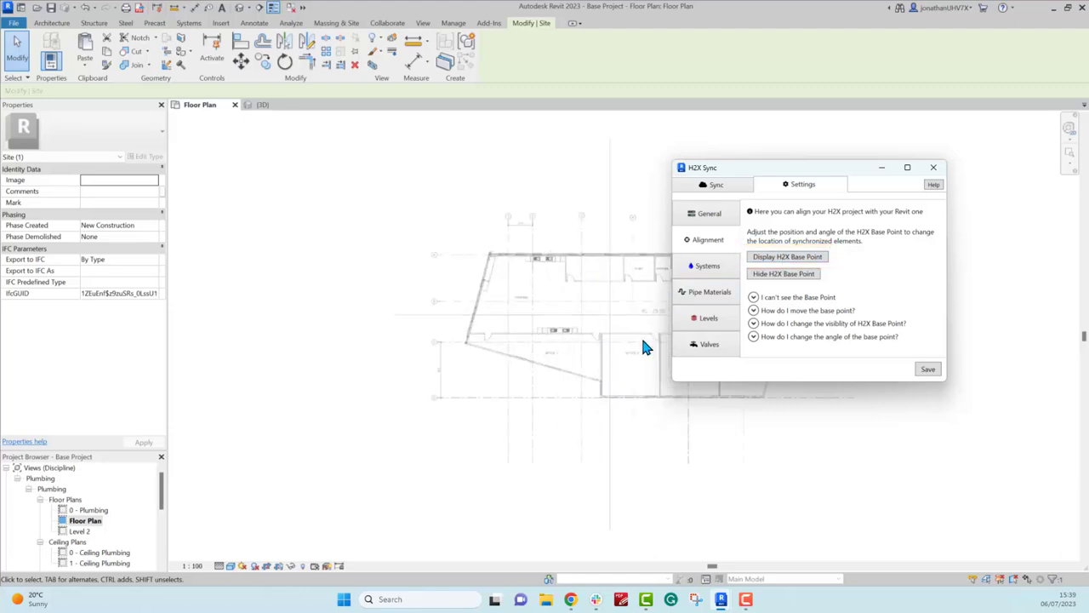
left_click_drag(605, 301, 465, 430)
scroll(445, 432, "up", 5)
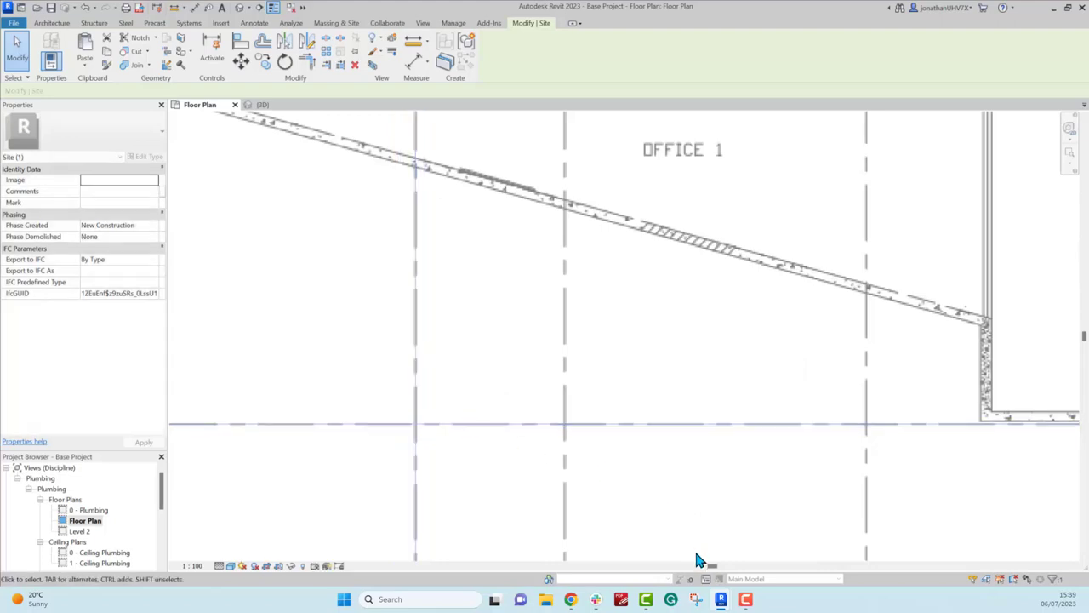
mouse_move(721, 599)
left_click(777, 538)
scroll(558, 402, "down", 4)
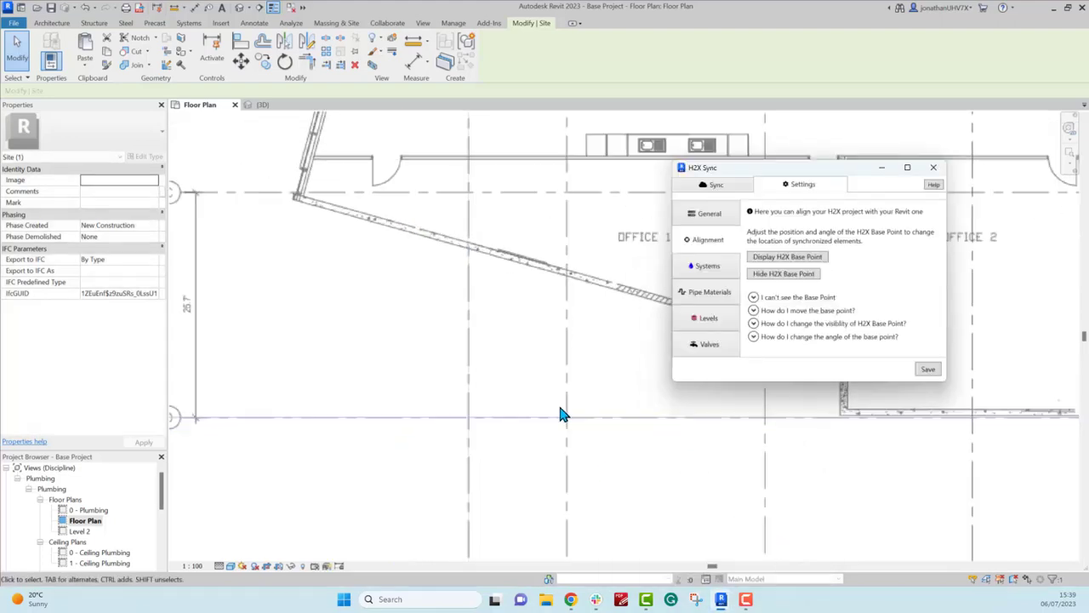
left_click(545, 414)
scroll(639, 462, "down", 3)
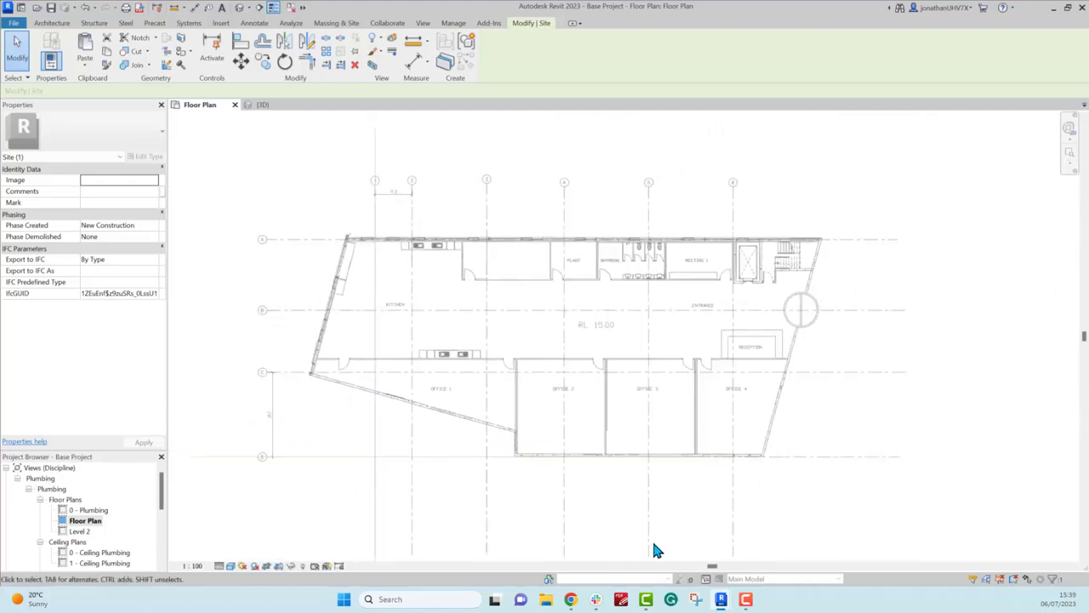
mouse_move(726, 604)
left_click(761, 559)
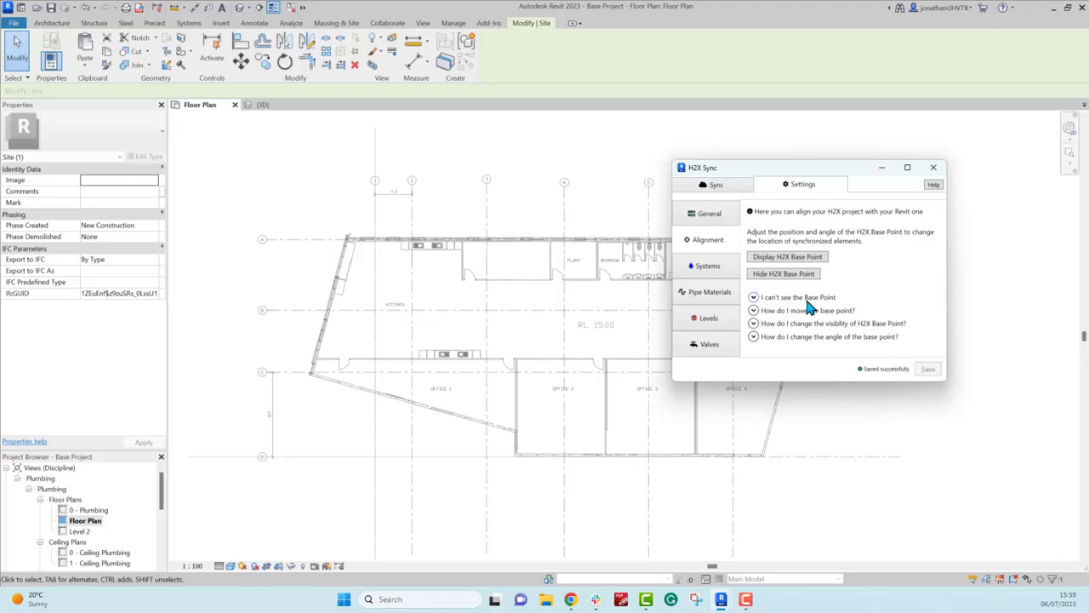
Map the H2X Heating system to Domestic Hot Water and save the system mapping.
left_click(705, 269)
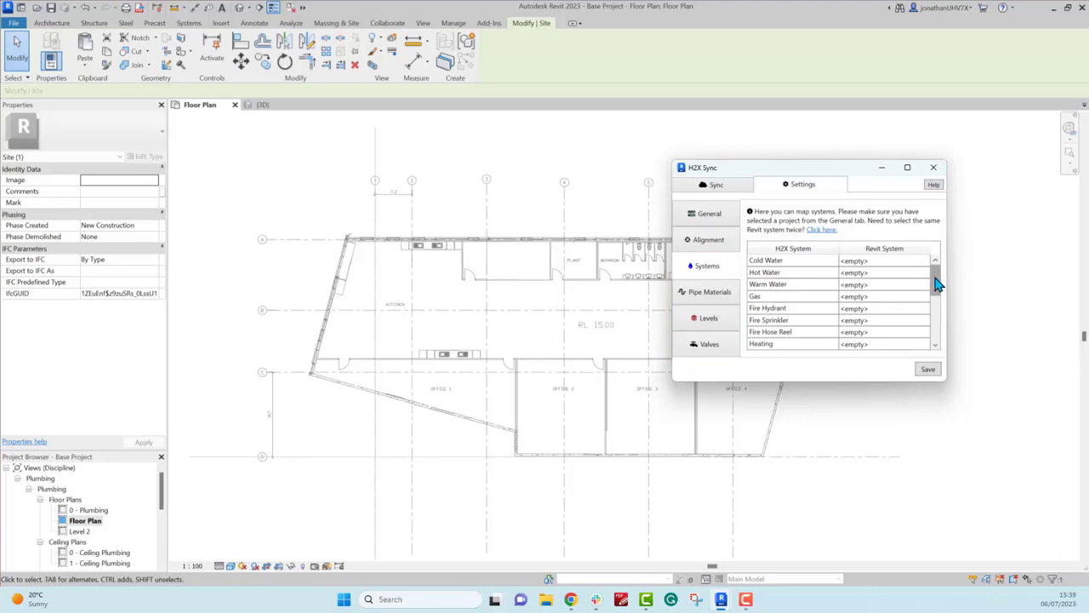
left_click_drag(936, 306, 932, 281)
left_click(872, 351)
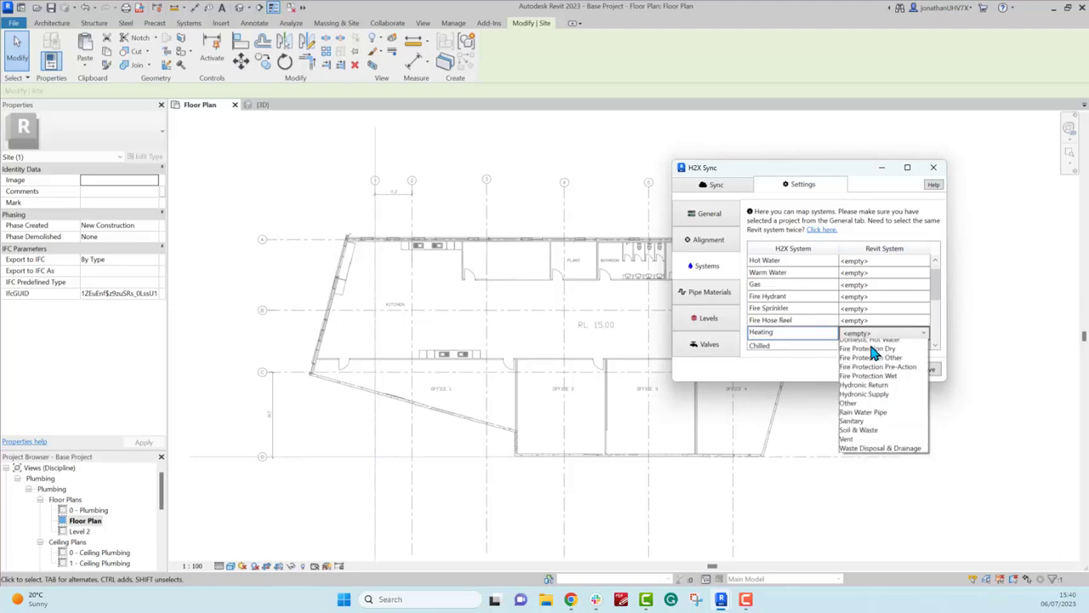
left_click(877, 363)
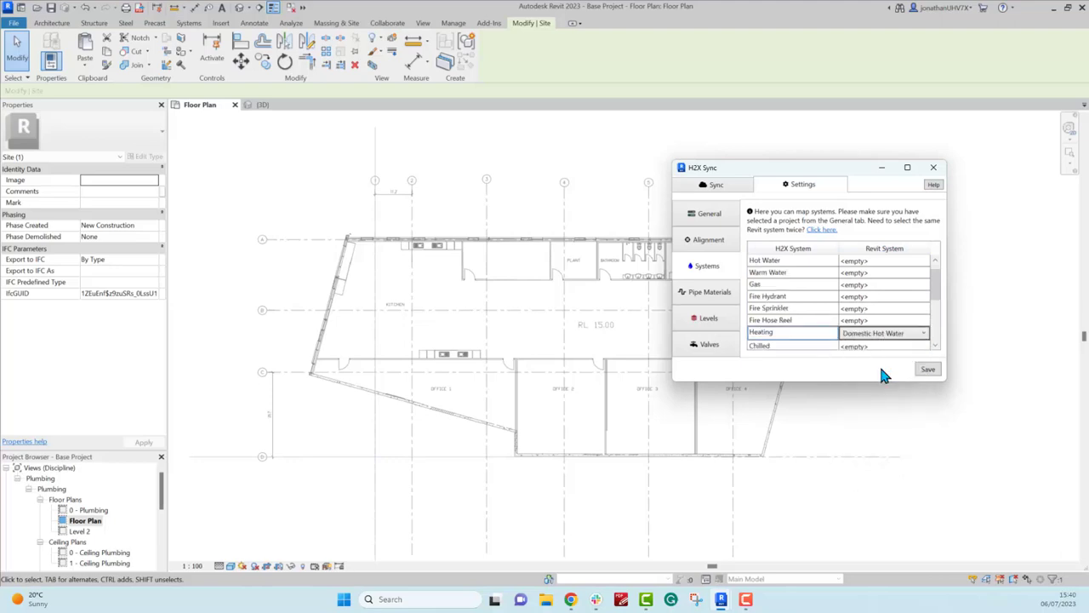
left_click(928, 369)
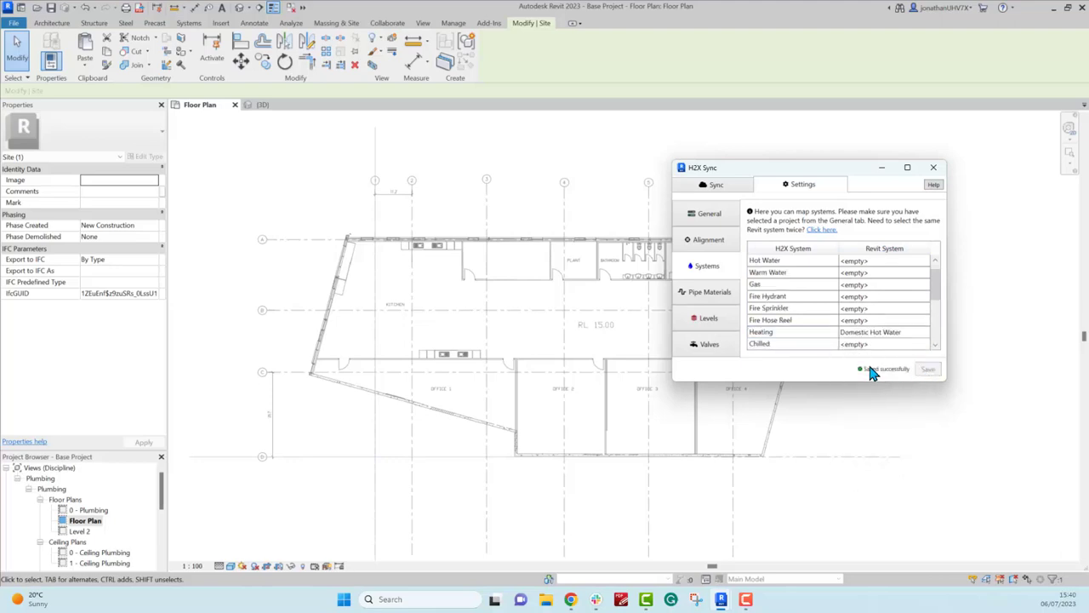
Map the Copper pipe material to the Standard pipe type and save.
left_click(714, 292)
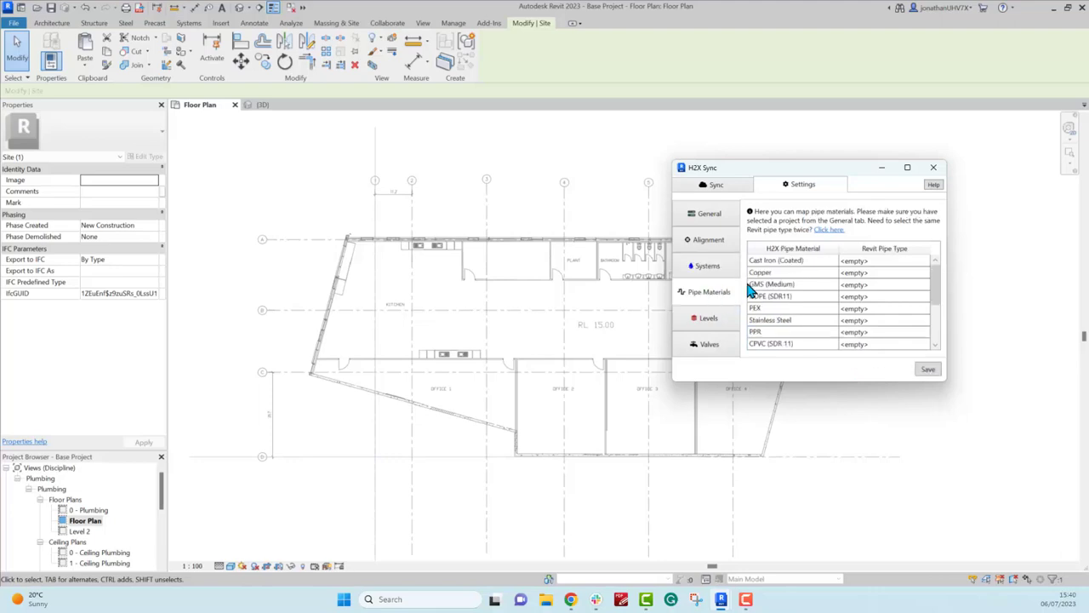
left_click(858, 281)
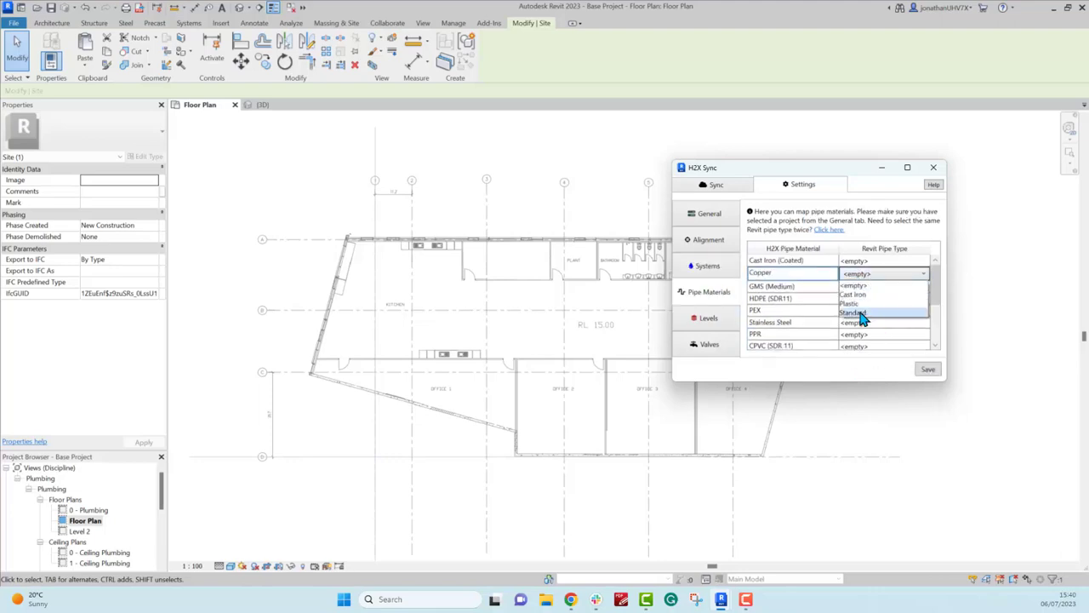
left_click(862, 318)
left_click(927, 371)
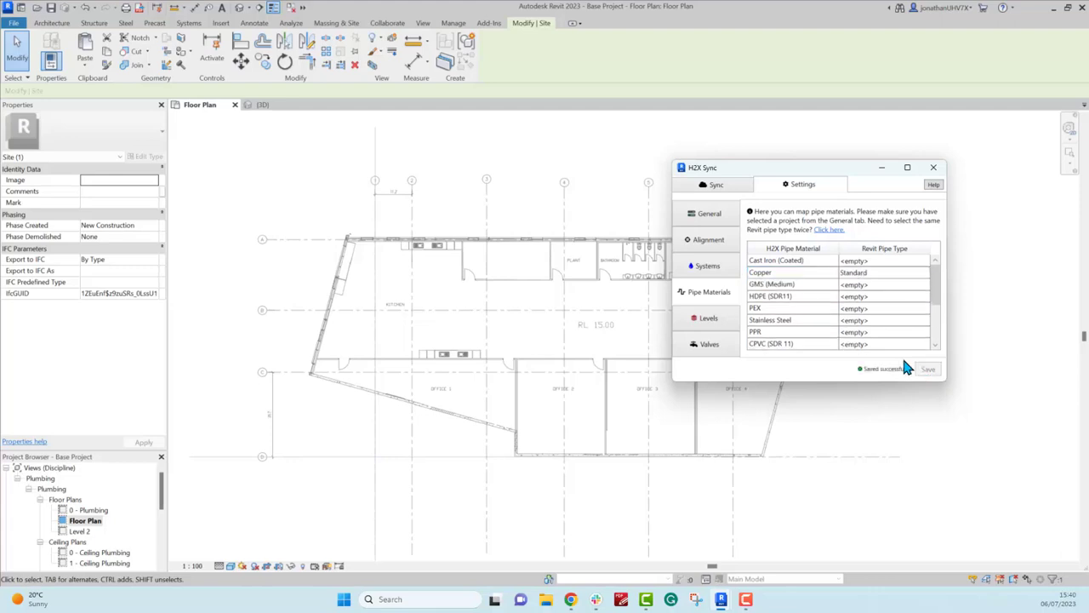
Map Ground Floor, Level 1 and Level 2 to Revit Levels 0, 1 and 2, then save.
left_click(715, 318)
left_click(889, 251)
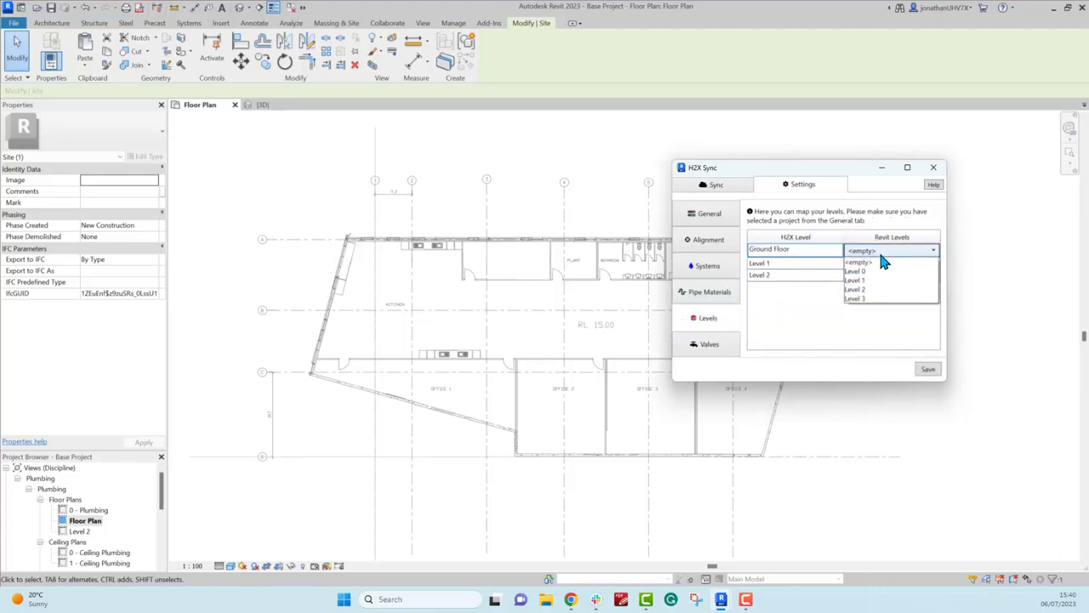
left_click(864, 272)
left_click(868, 262)
left_click(873, 294)
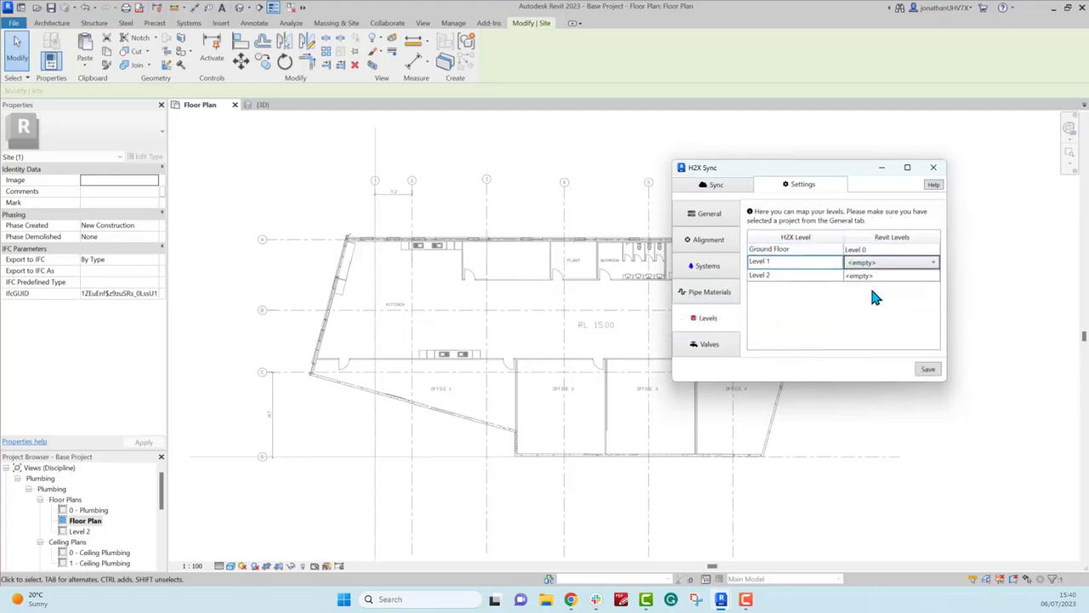
left_click(855, 275)
left_click(865, 317)
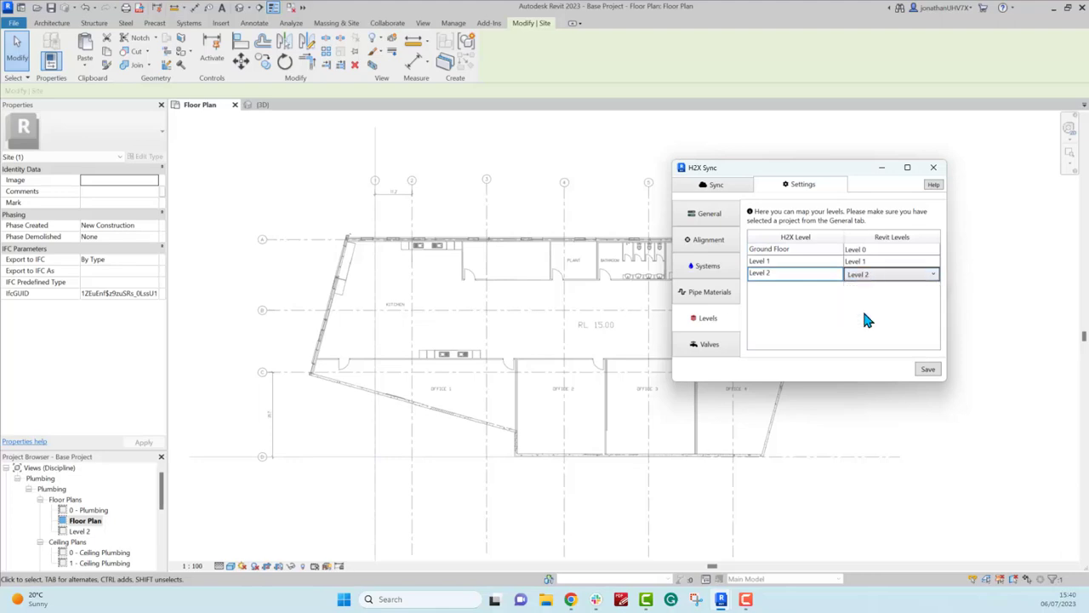
left_click(925, 369)
On the Valves tab, set Lockshield Valve's Revit family to M_Balancing Valve - Straight - 15-50 mm - Threaded.
left_click(715, 345)
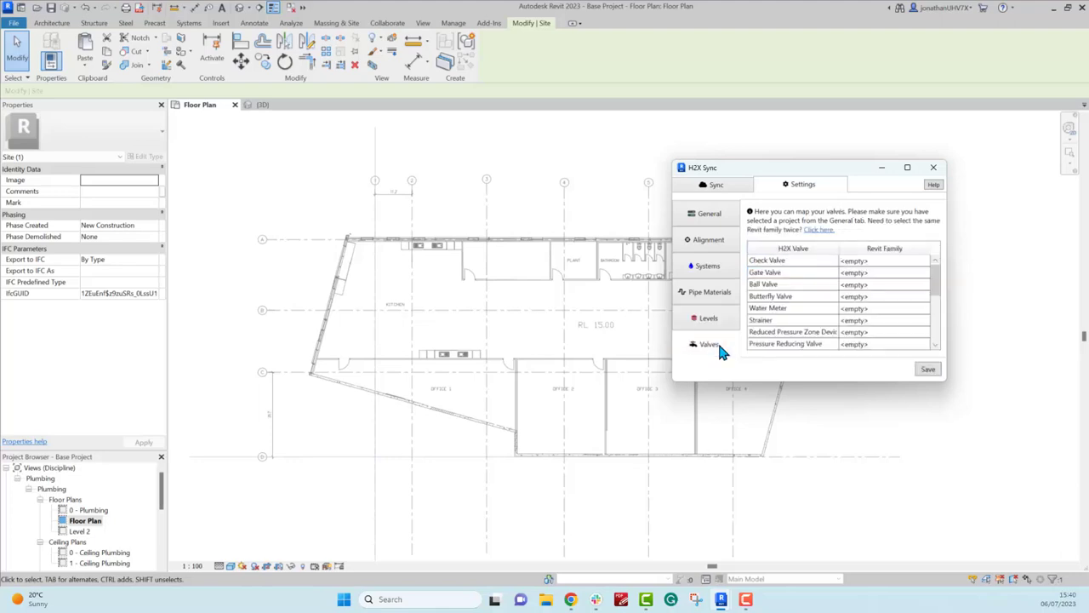
left_click_drag(936, 273, 936, 291)
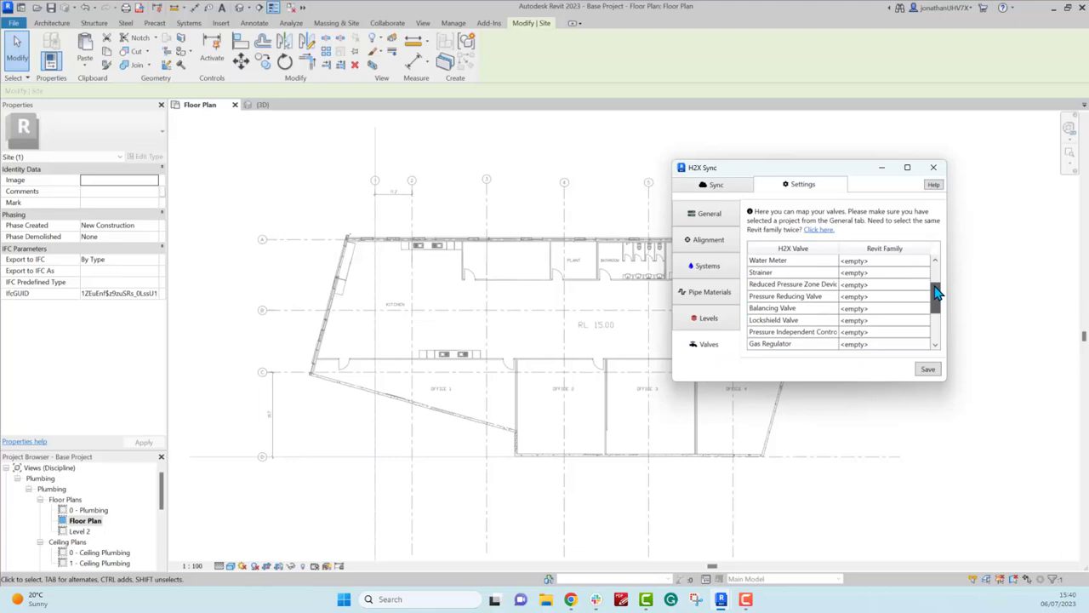
left_click(854, 321)
scroll(855, 332, "down", 3)
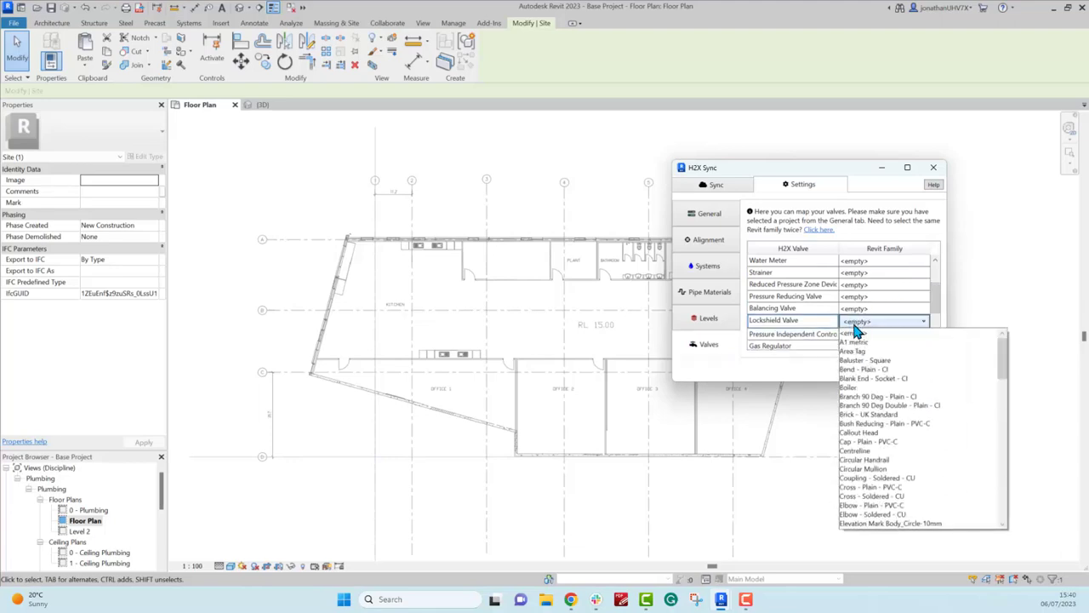
scroll(931, 400, "down", 5)
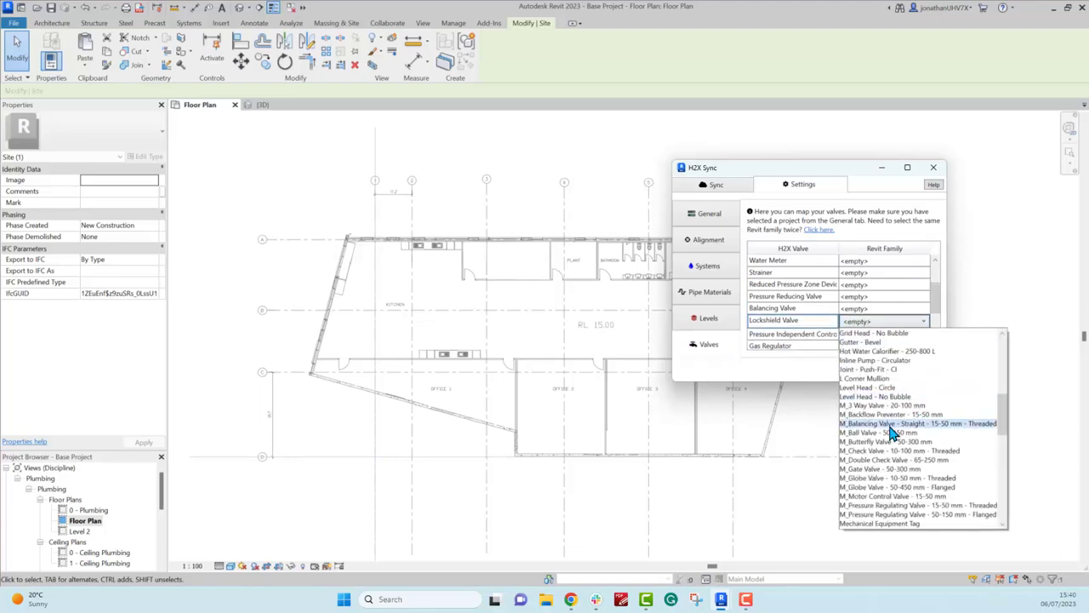
left_click(890, 425)
Save the valve mapping, preview the 722 pending items, and sync them into the Revit model.
left_click(927, 370)
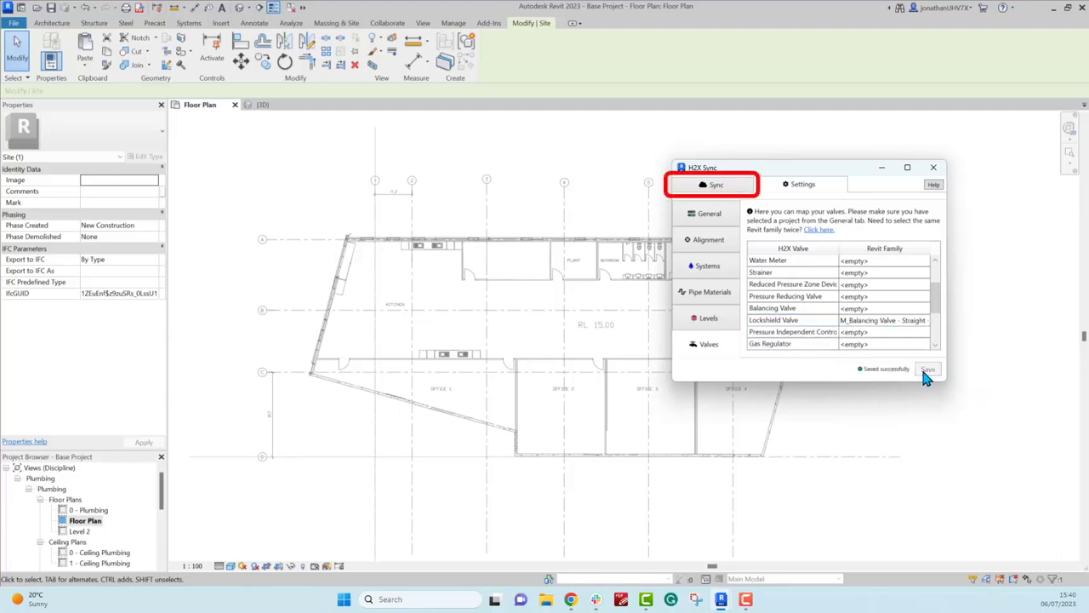
left_click(716, 187)
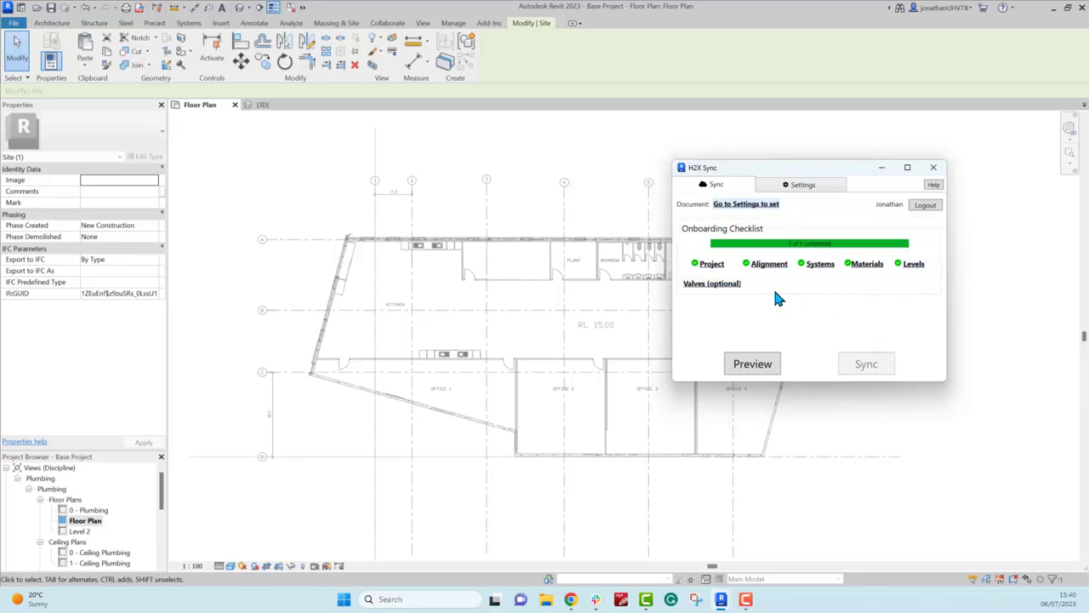
left_click(759, 365)
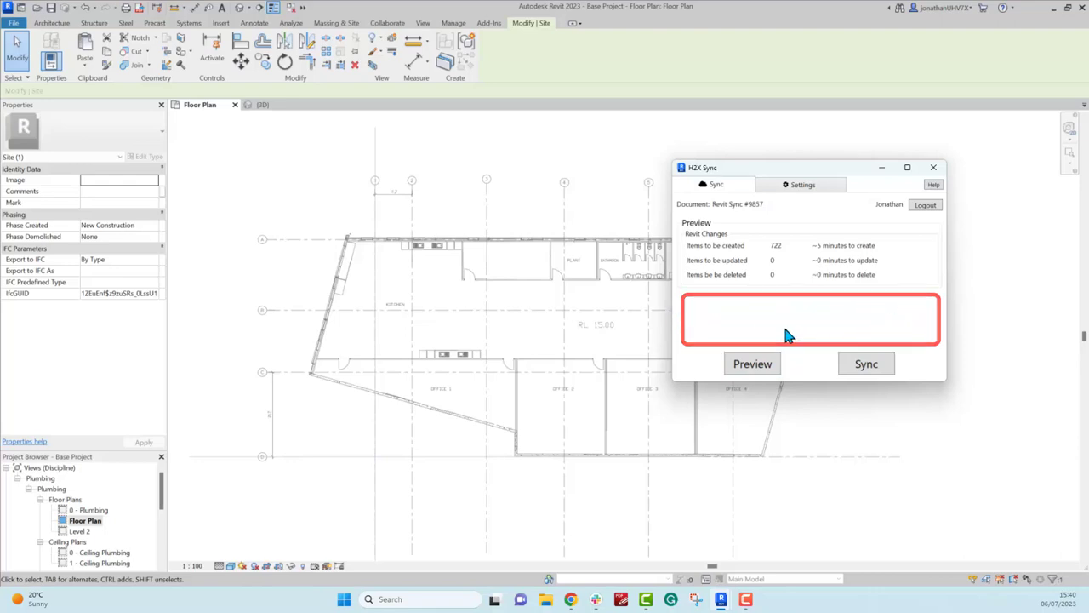
left_click(866, 366)
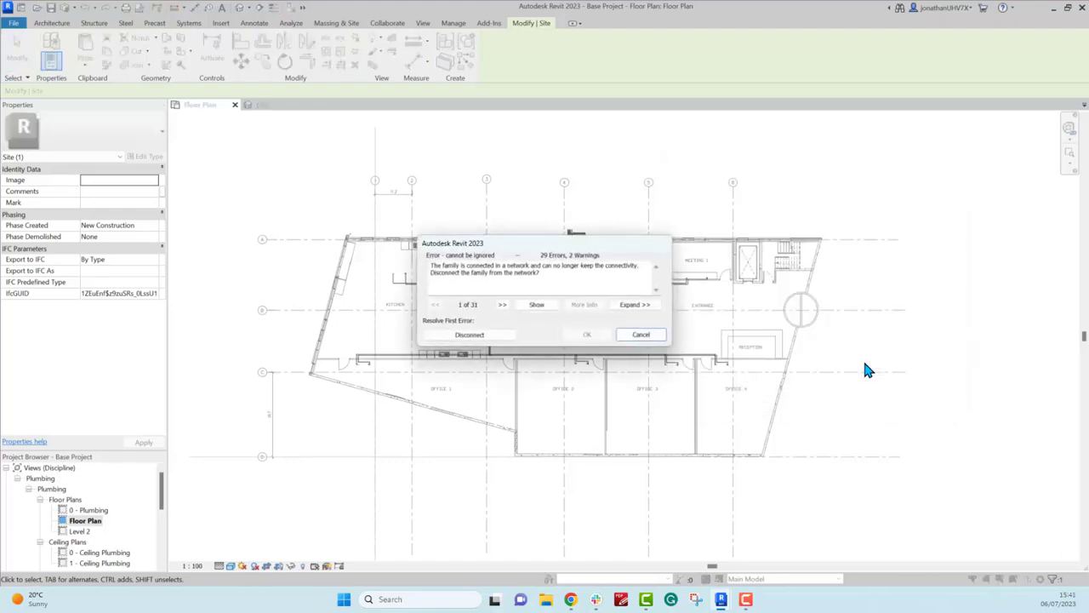
Resolve the sync errors by disconnecting families and deleting invalid pipes, then recentre the pipework.
left_click(485, 339)
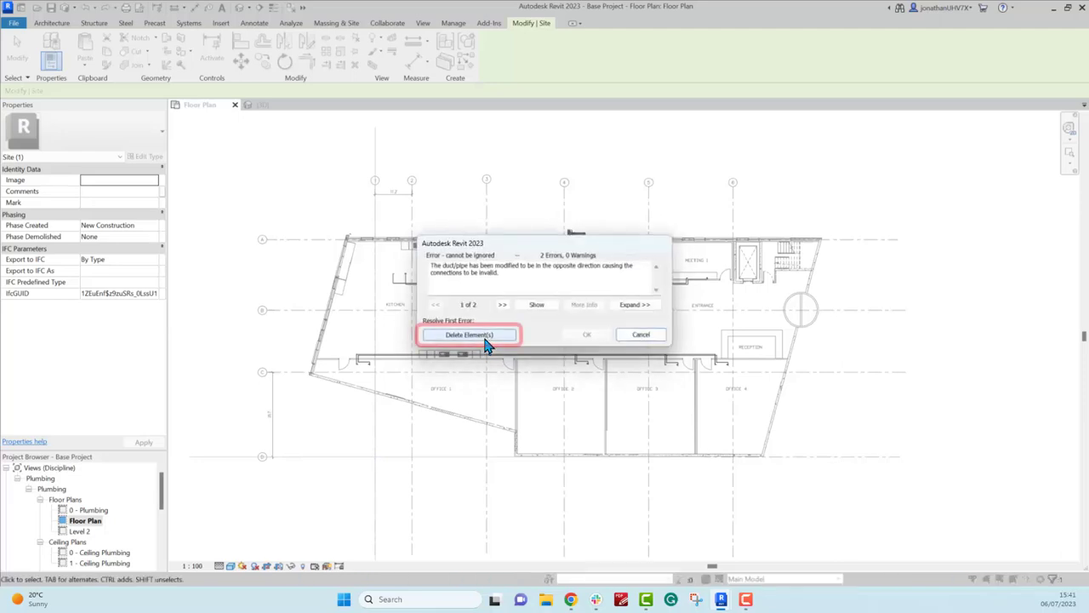
left_click(483, 336)
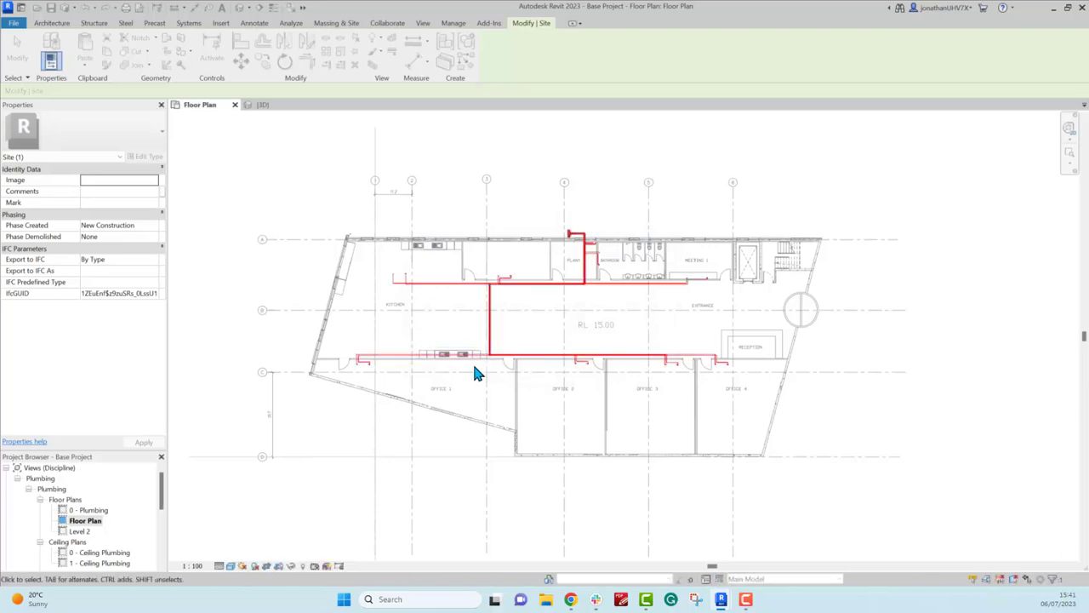
middle_click_drag(491, 391, 577, 406)
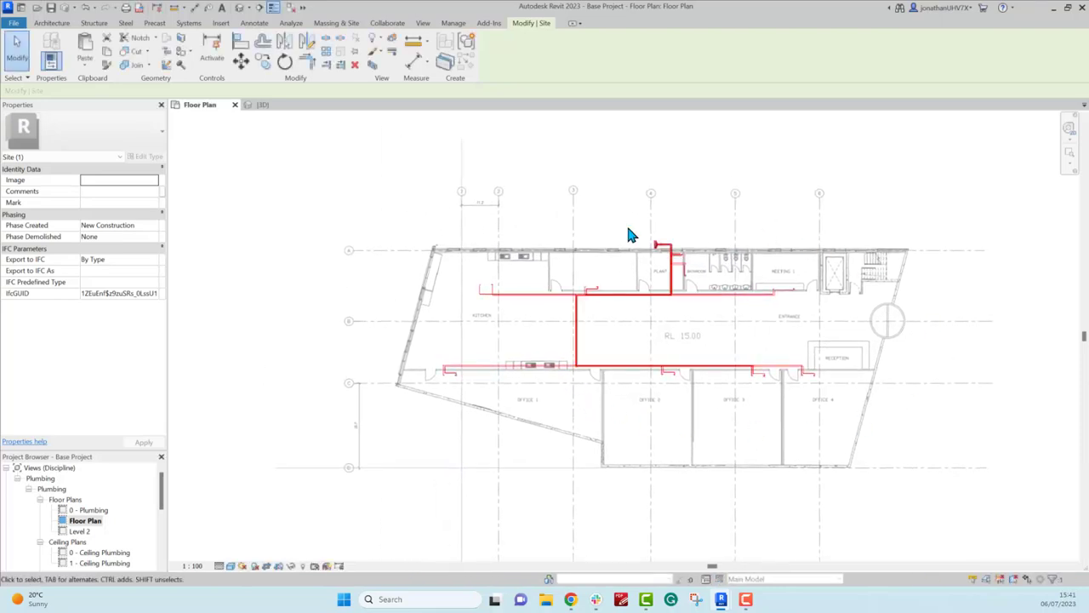
Open the 3D view of the synced pipework and set its visual style to Wireframe.
left_click(284, 111)
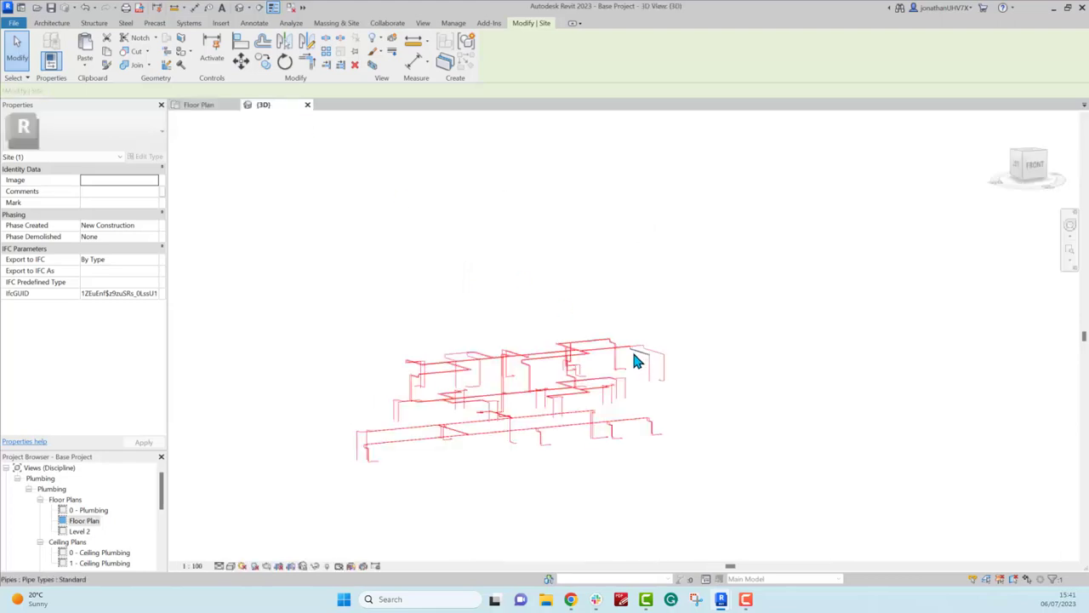
middle_click_drag(542, 503, 432, 467)
scroll(838, 467, "up", 5)
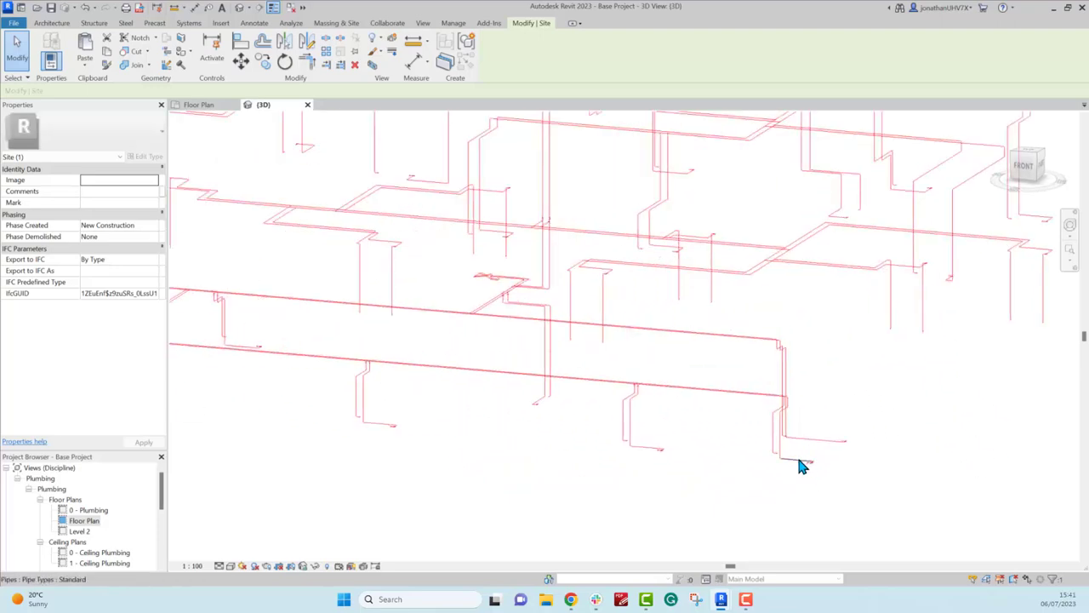
left_click(231, 566)
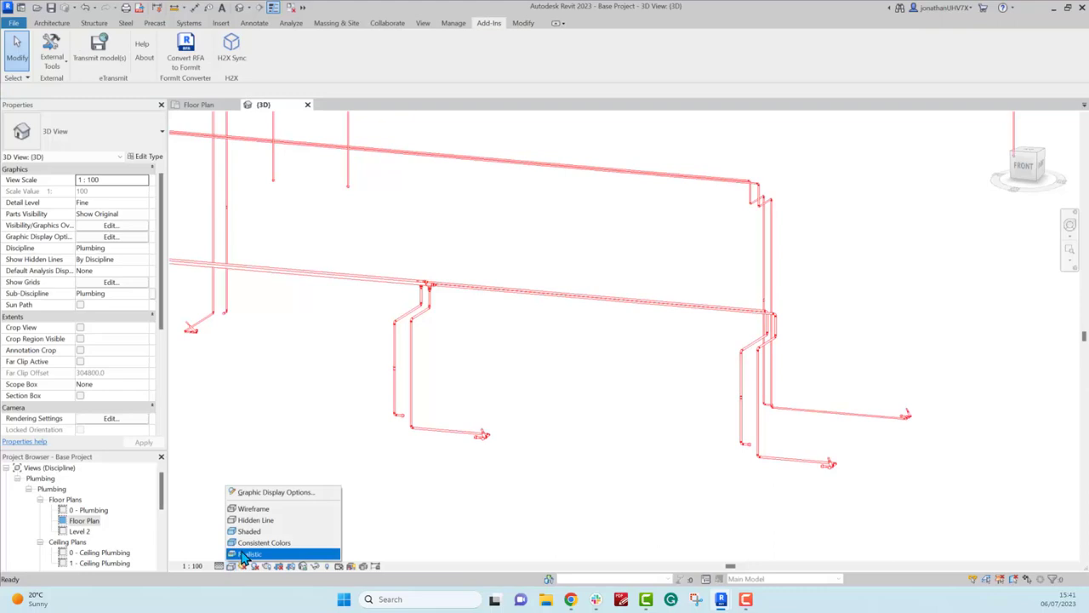
left_click(253, 508)
Zoom in on the balancing valve and select the diagonal pipe beside it.
scroll(398, 430, "up", 4)
scroll(397, 430, "up", 2)
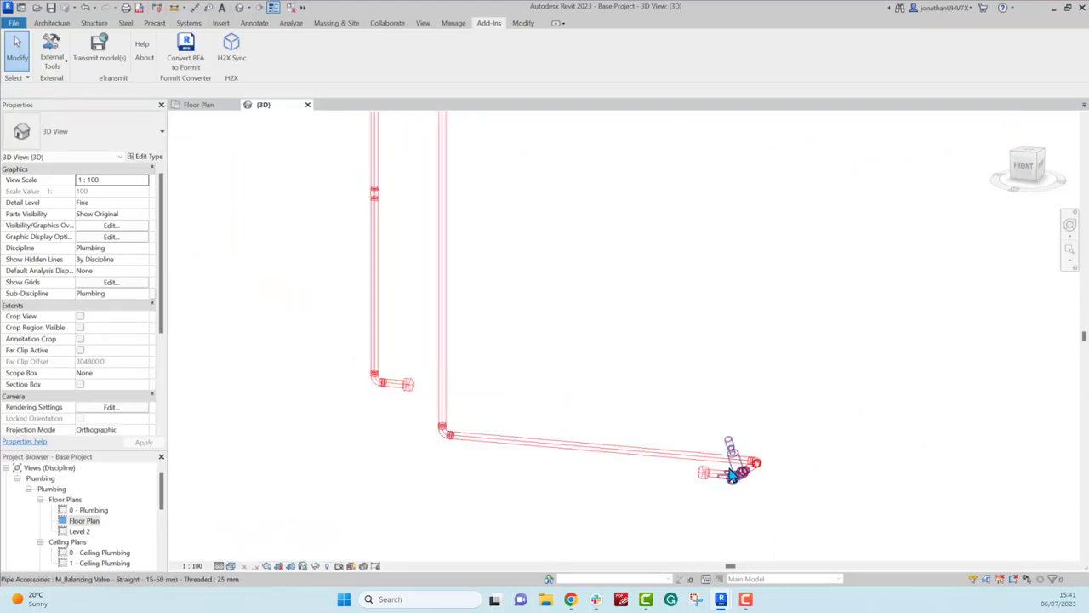
scroll(732, 470, "down", 3)
scroll(656, 302, "up", 2)
scroll(644, 299, "up", 1)
left_click(644, 299)
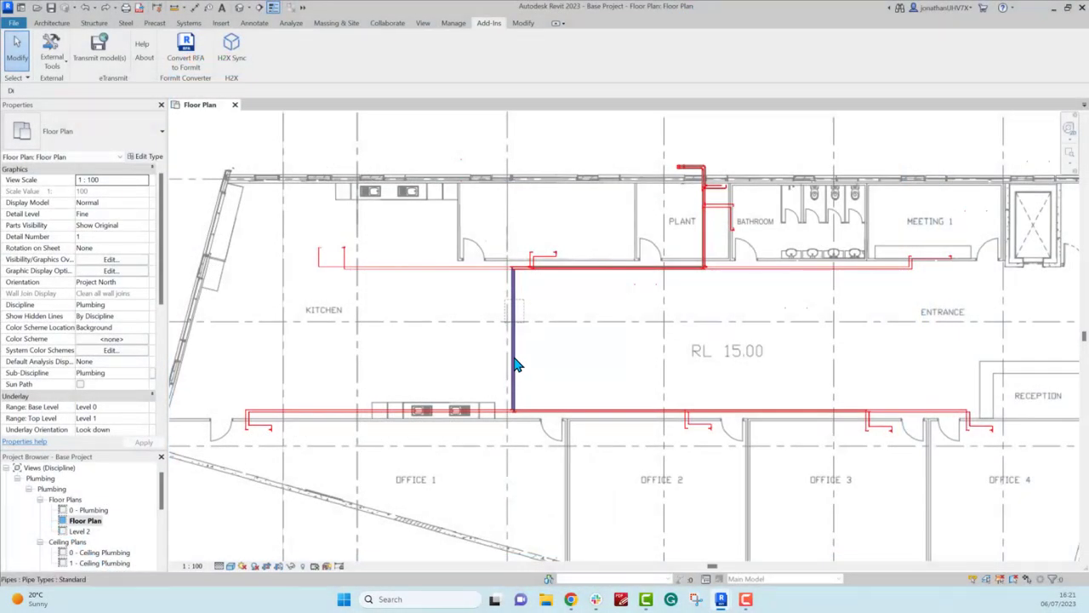
Shift the vertical hot-water pipes left and rejoin them to the run.
left_click_drag(516, 364, 362, 355)
key("Escape")
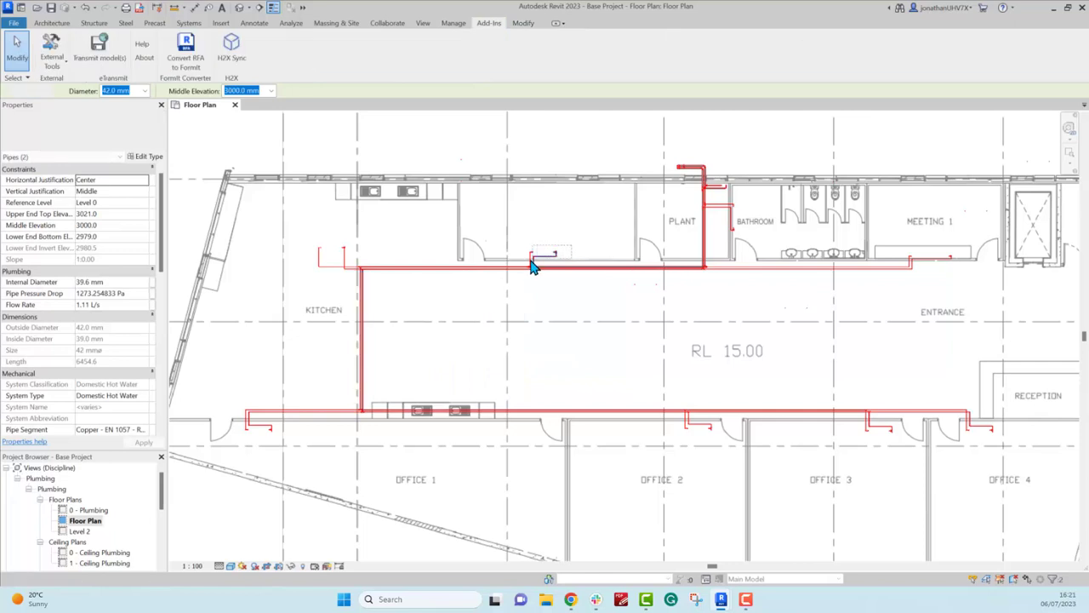
left_click_drag(528, 269, 535, 253)
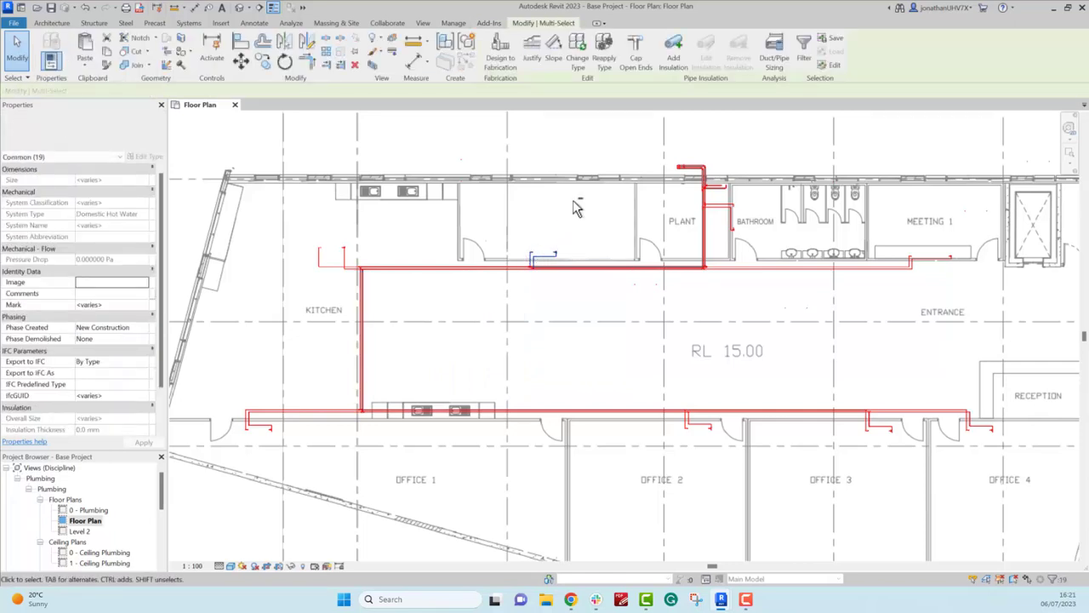
scroll(480, 281, "up", 5)
Start a new pipe matching the horizontal hot-water pipe via Create Similar, then bring up File > Export.
left_click(476, 271)
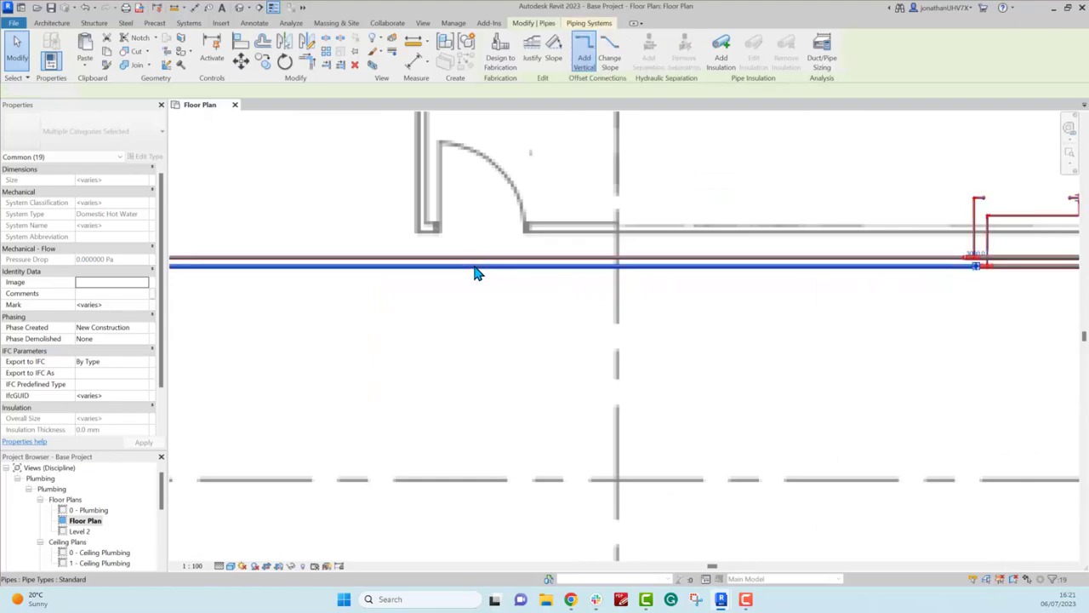
right_click(476, 270)
left_click(523, 352)
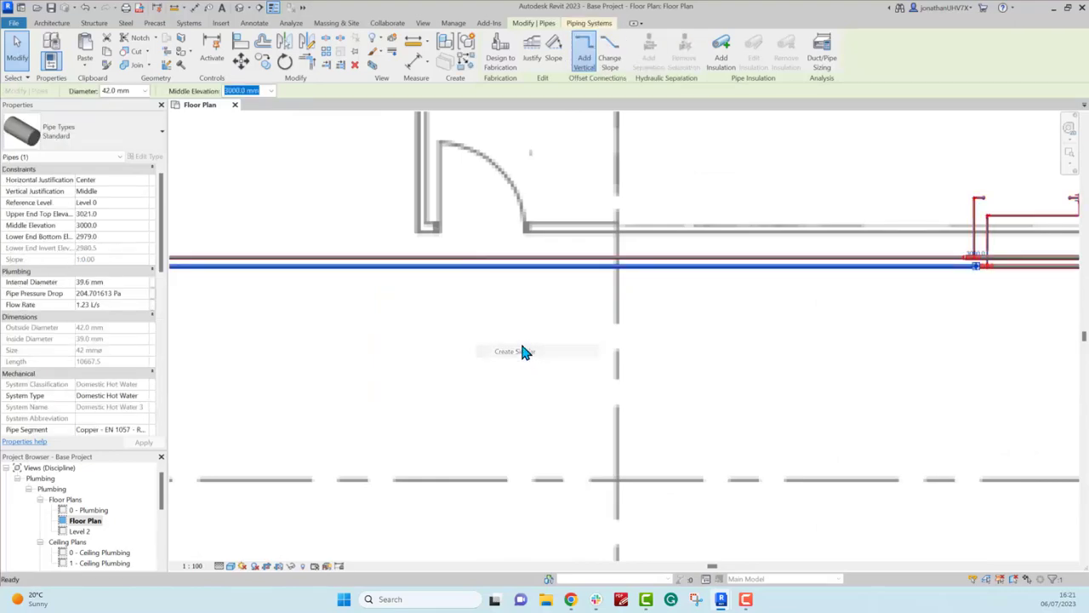
left_click(473, 271)
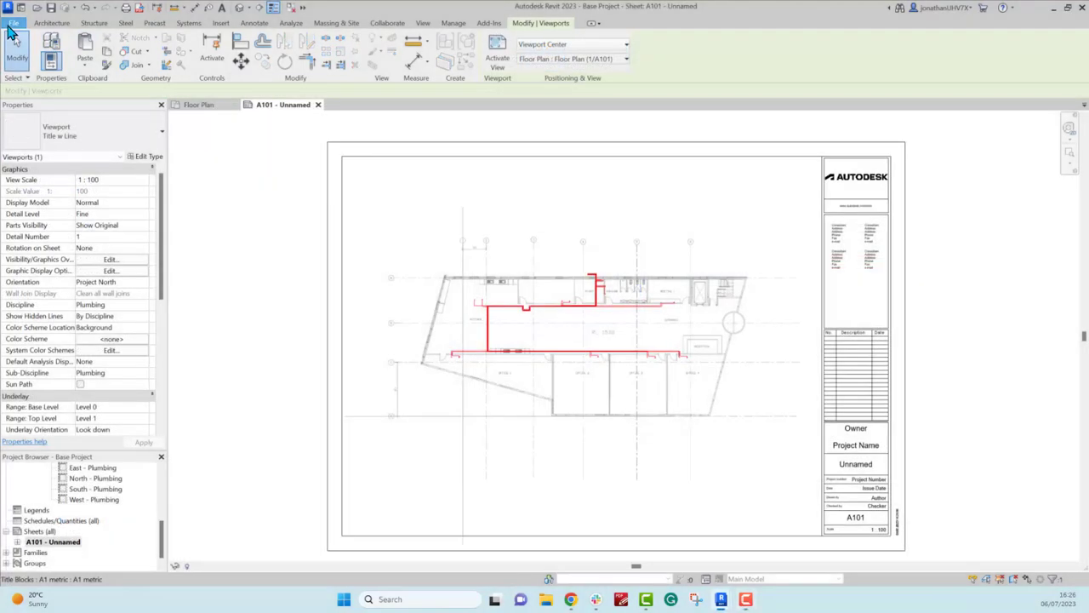
left_click(13, 23)
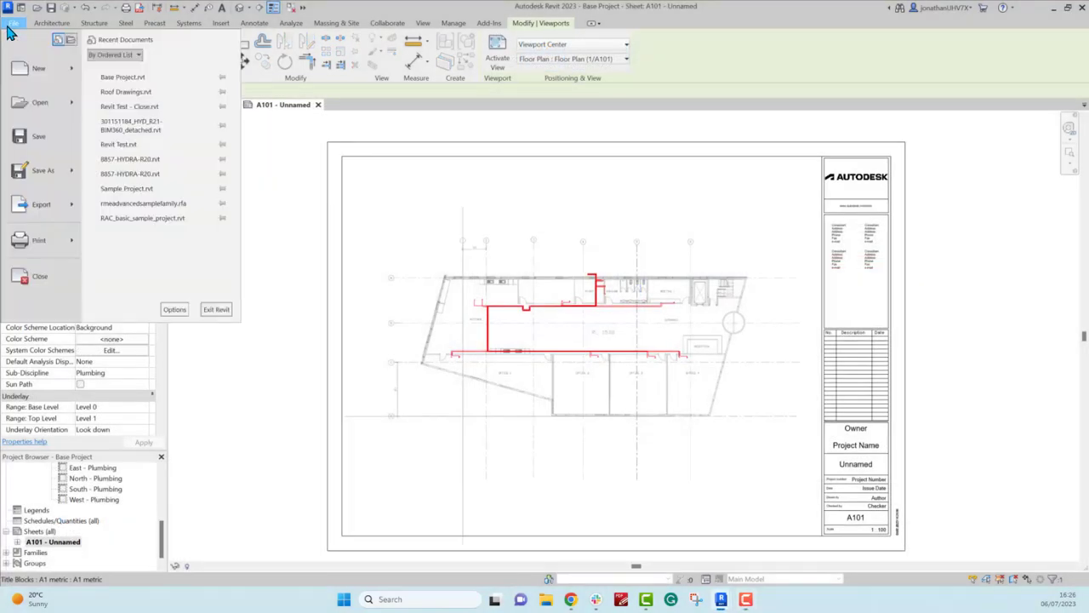
mouse_move(51, 212)
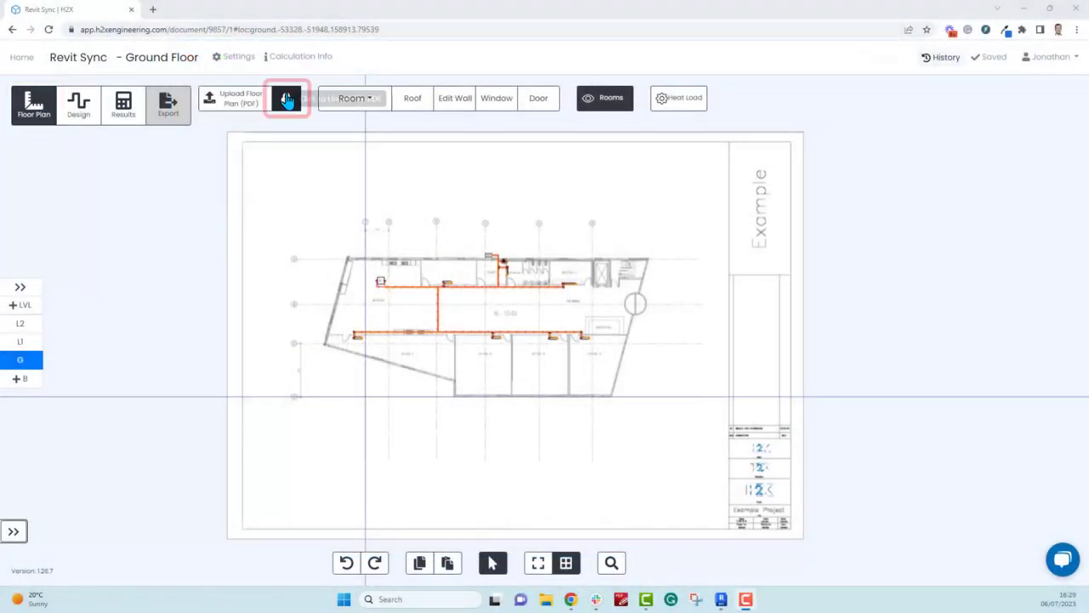
Replace the Ground Floor background PDF with Revit Sync Project.pdf.
left_click(301, 216)
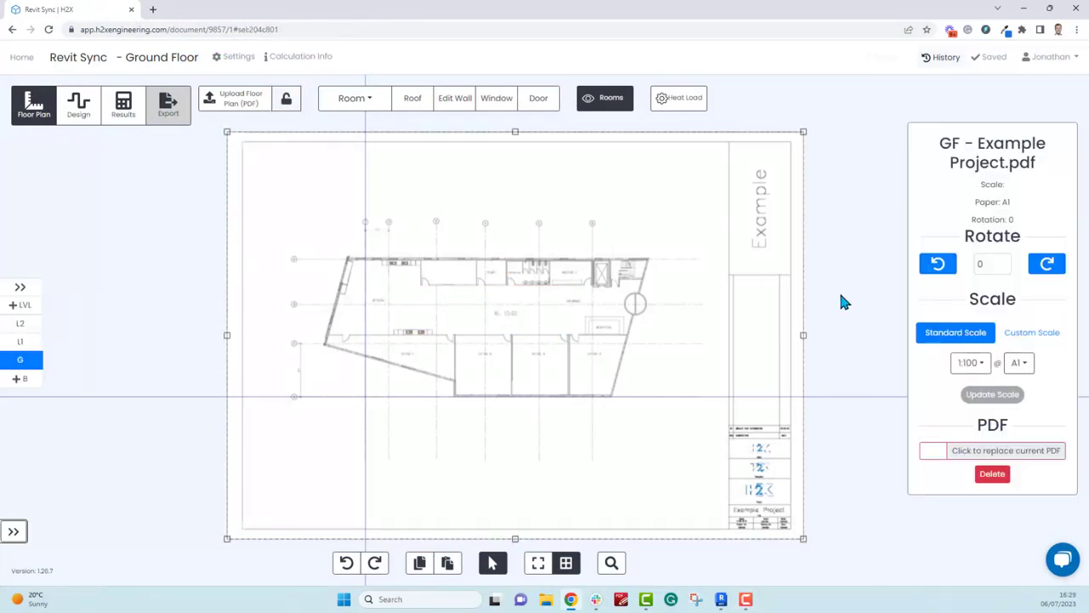
left_click(996, 451)
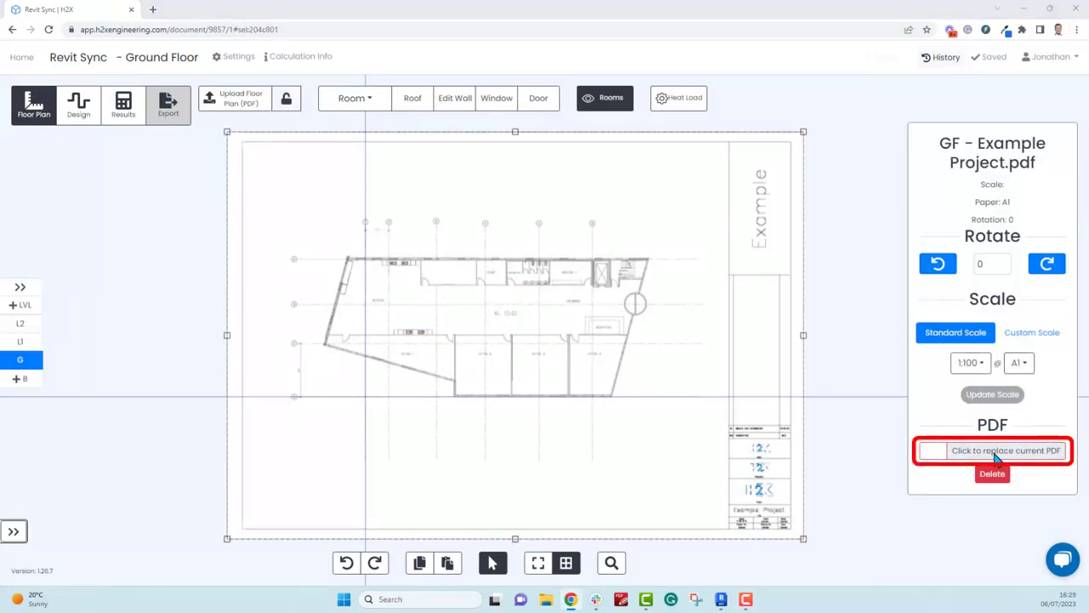
double_click(170, 92)
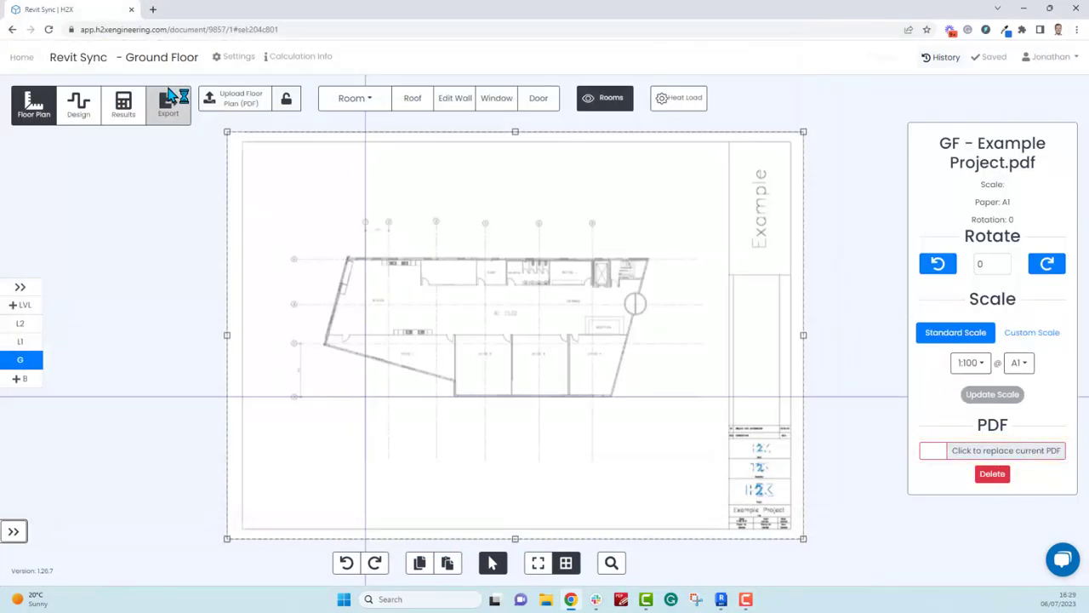
Drag the new drawing into alignment with the existing H2X pipework.
scroll(358, 389, "up", 5)
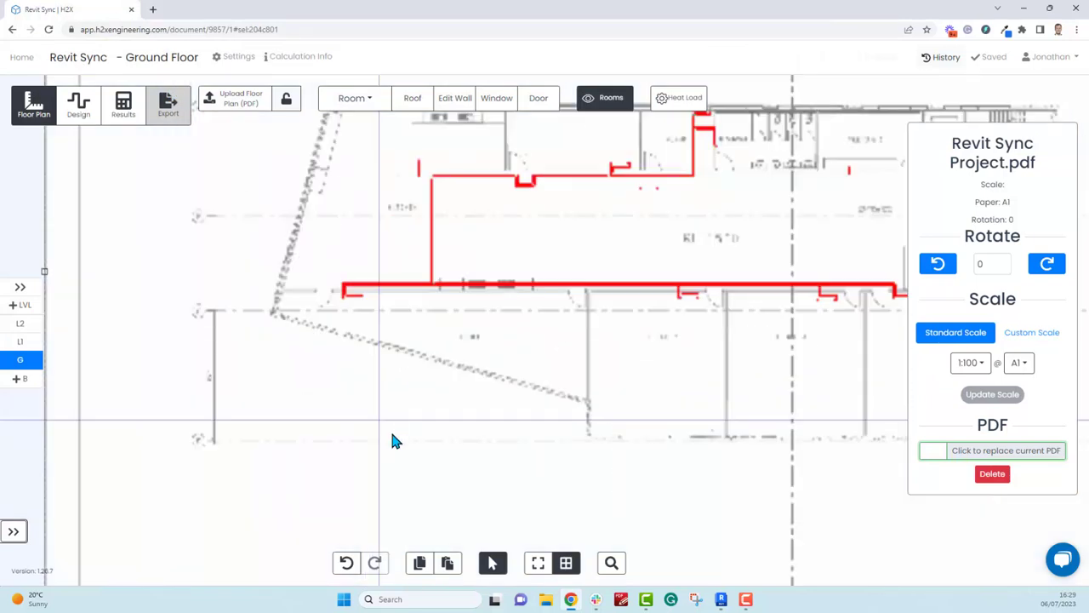
left_click(393, 449)
left_click_drag(394, 450, 401, 420)
In Design mode, move the vertical heating pipe beside the kitchen to the left.
left_click(85, 118)
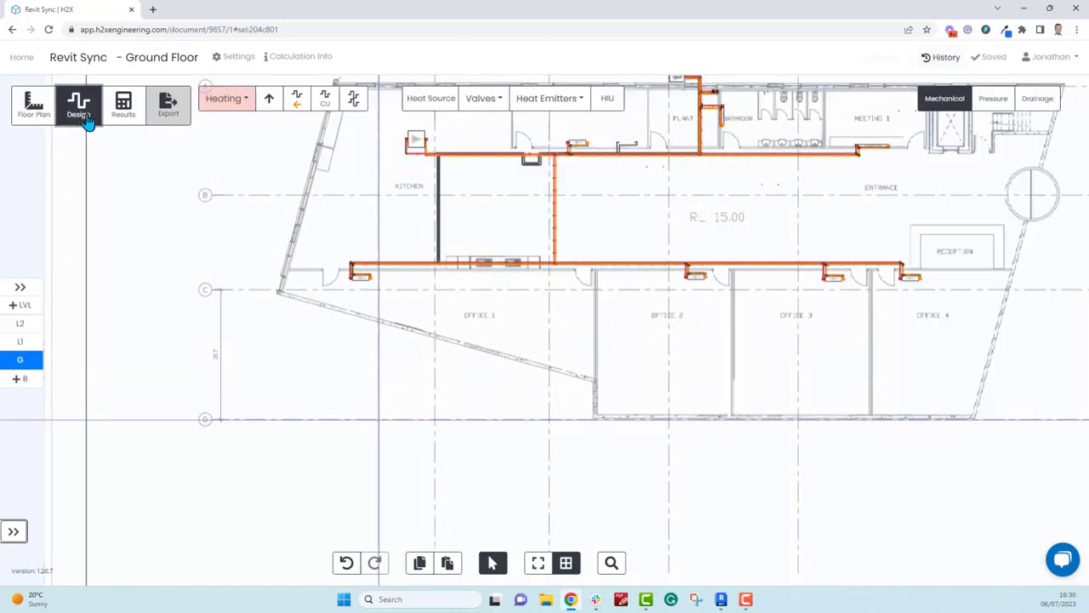
scroll(553, 149, "up", 5)
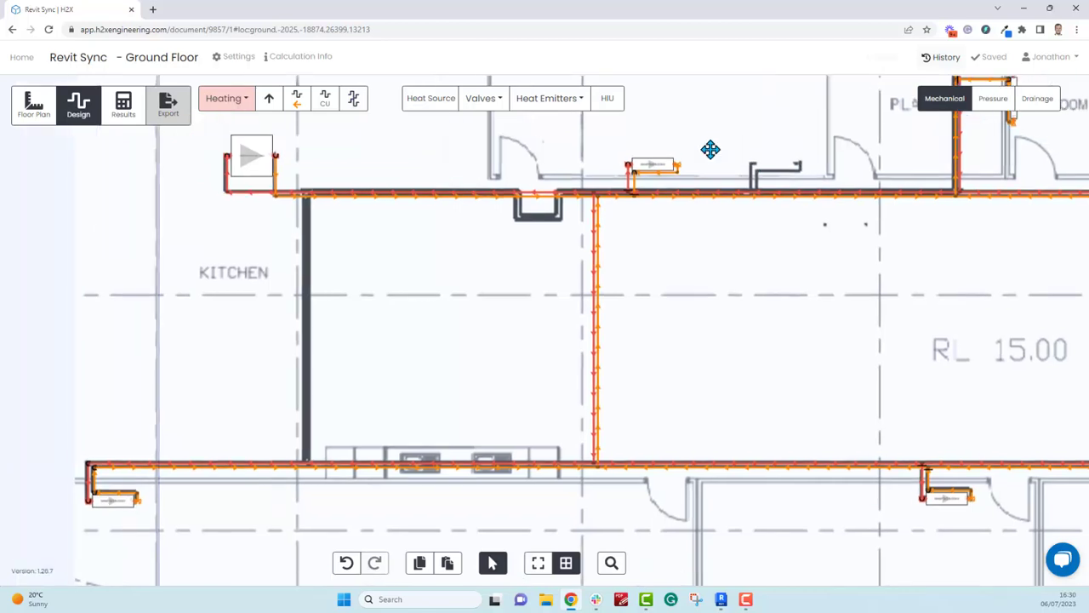
left_click_drag(711, 149, 784, 165)
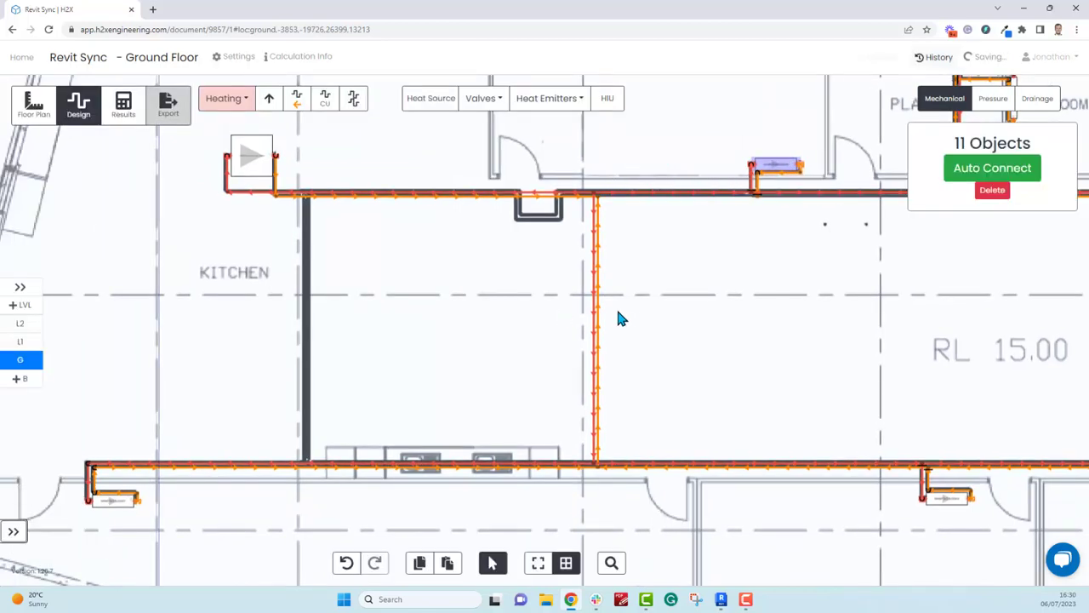
left_click(591, 355)
left_click_drag(591, 355, 302, 351)
left_click_drag(523, 296, 523, 296)
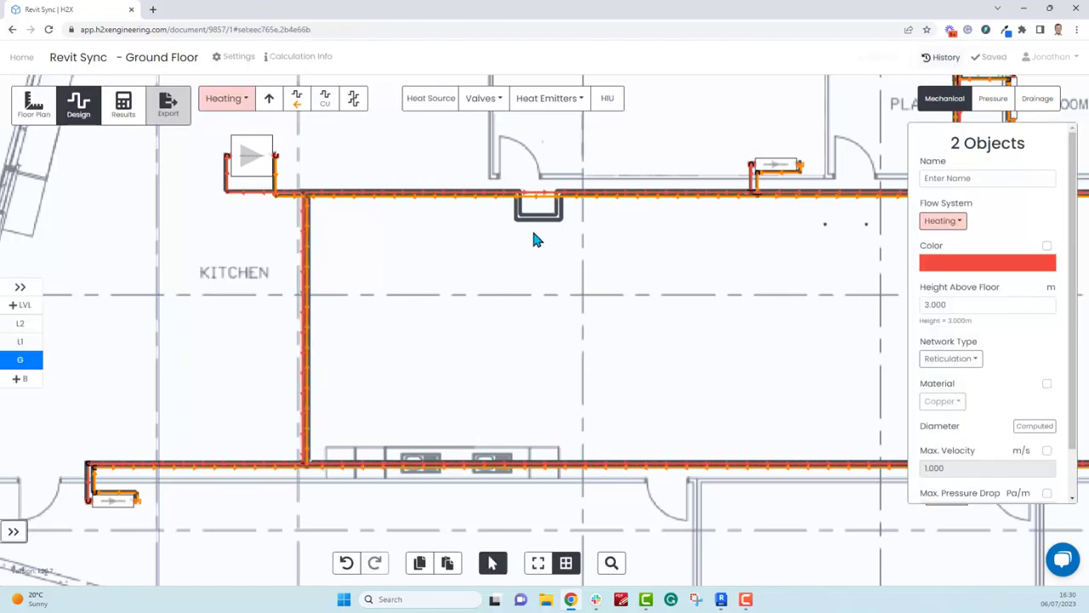
left_click(545, 179)
Draw a heating copper pipe loop from the main pipe down around the recess and back.
scroll(542, 185, "up", 3)
left_click(475, 223)
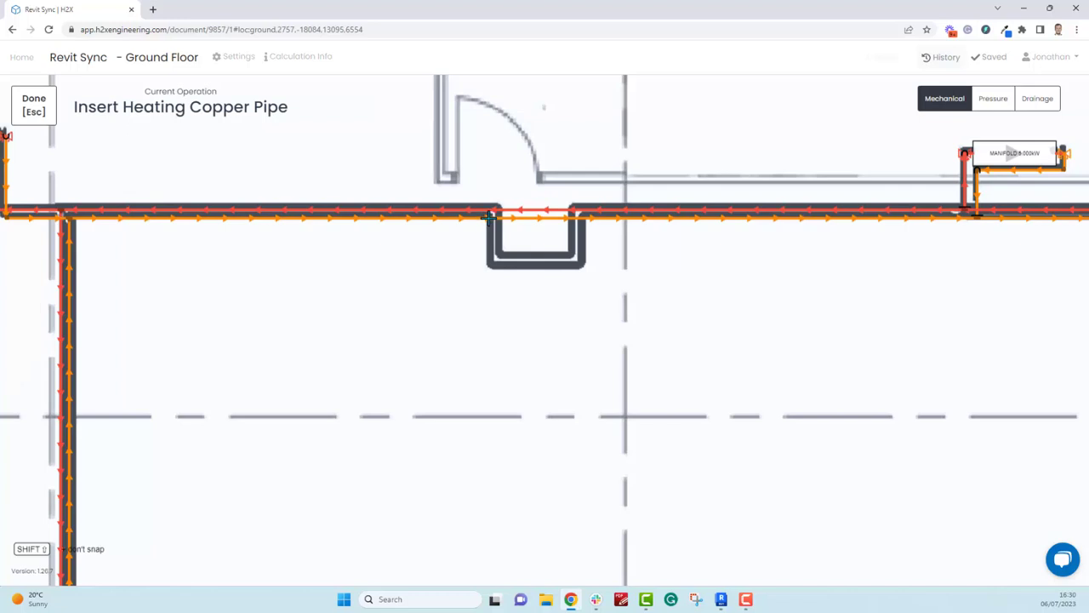
left_click(490, 264)
left_click(584, 263)
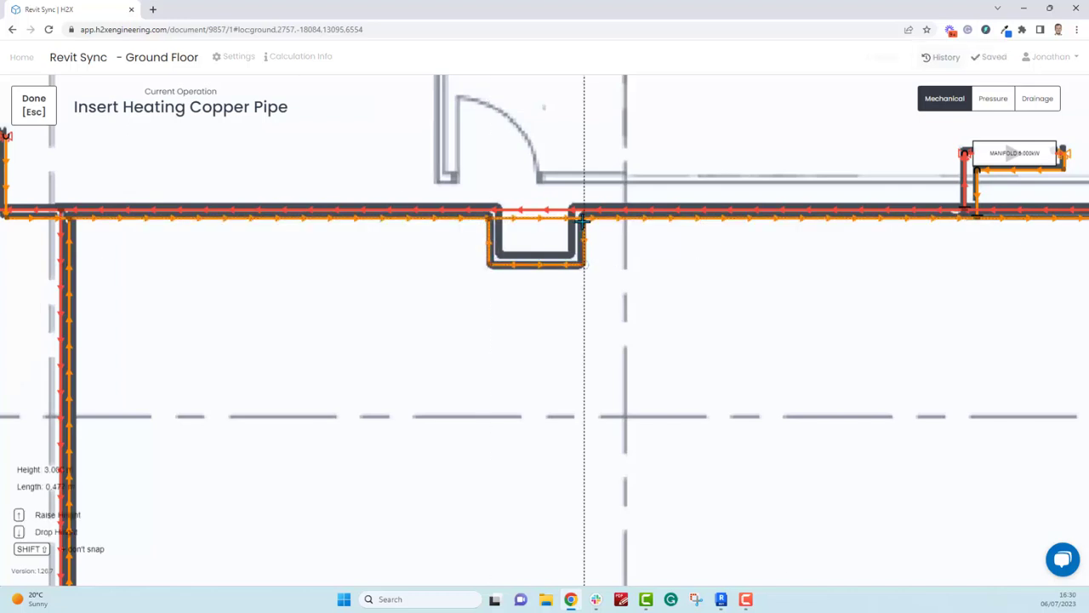
left_click(584, 214)
Add a second heating pipe inside the loop joined to the main pipe, then calculate Results.
left_click(569, 208)
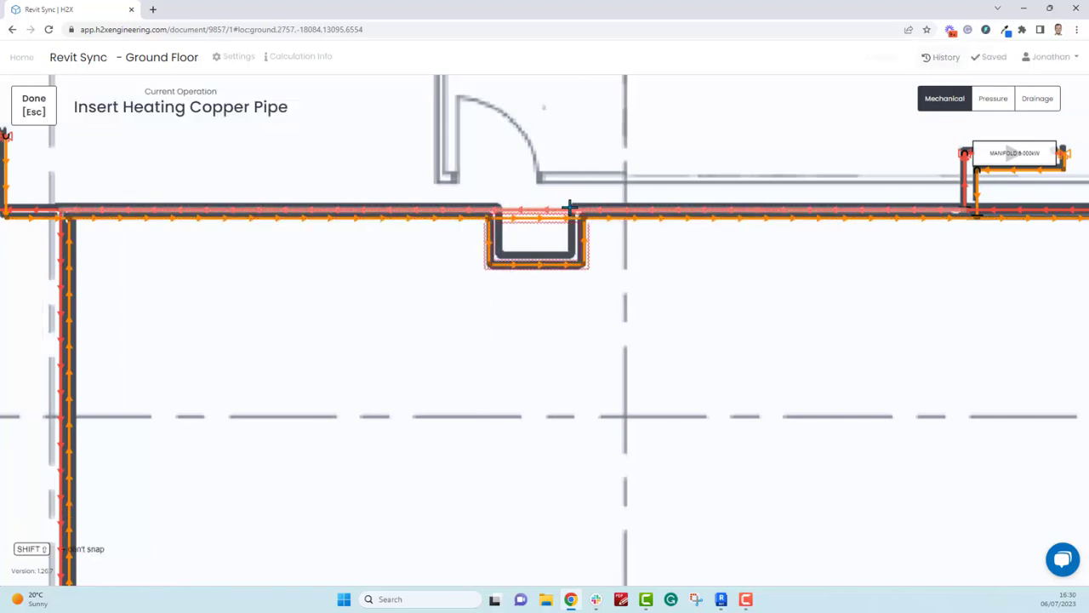
left_click(574, 252)
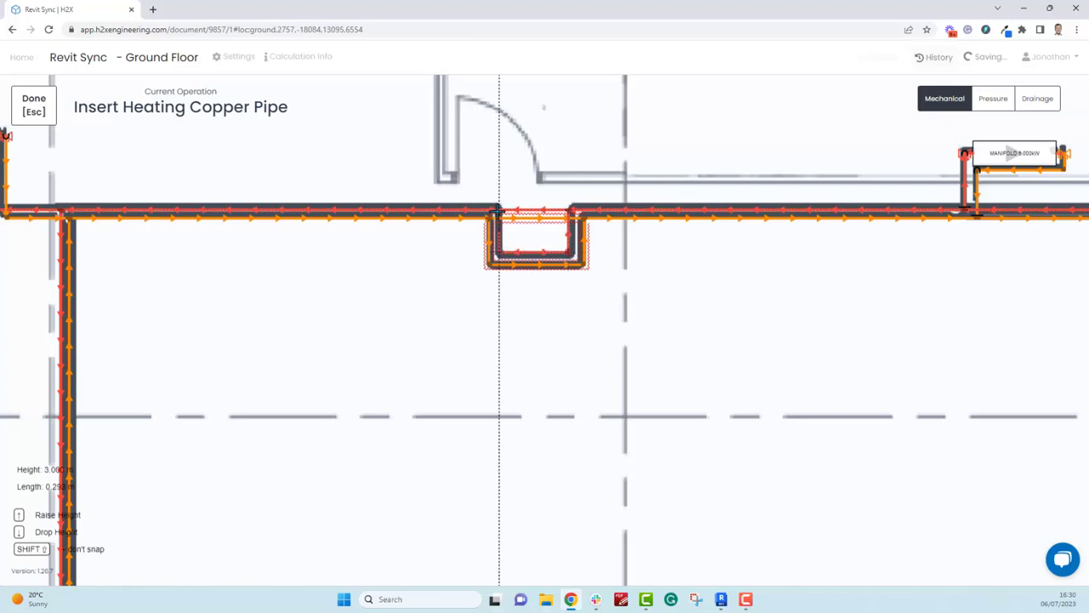
left_click(502, 209)
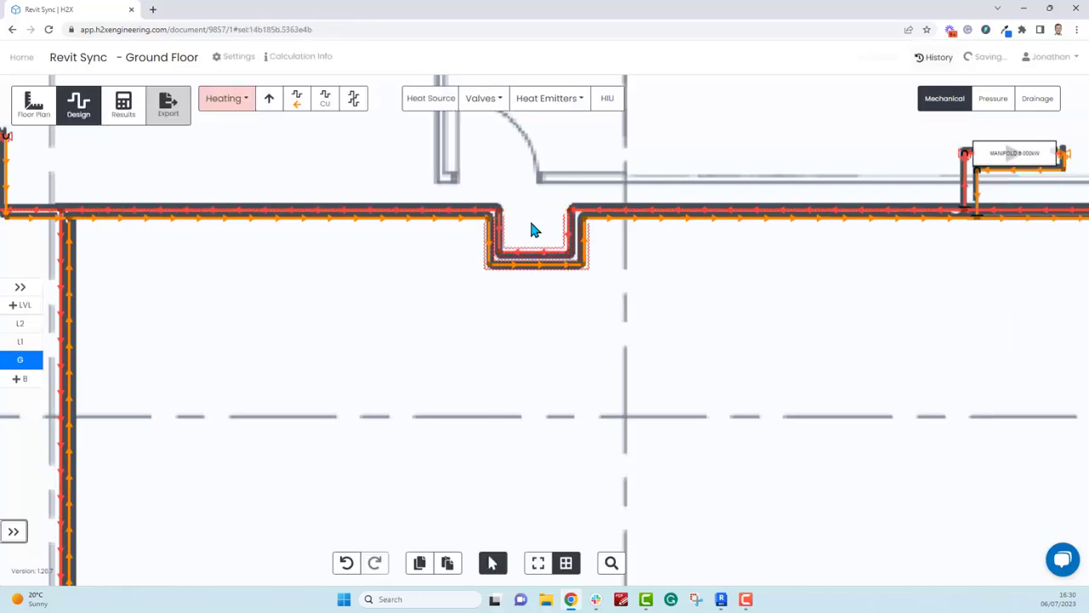
left_click(124, 103)
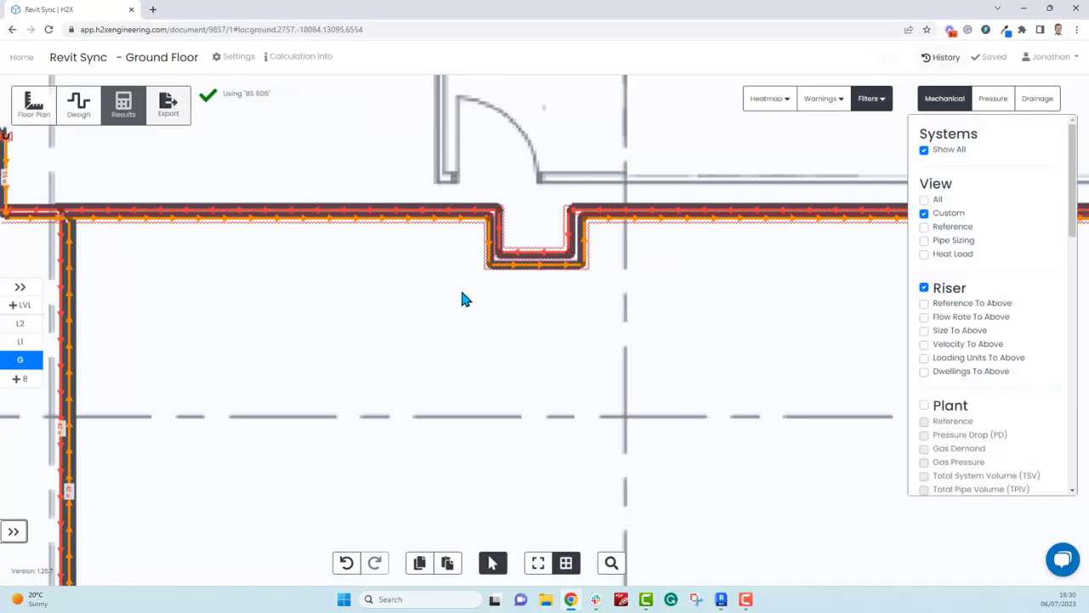
scroll(476, 300, "down", 3)
left_click_drag(649, 355, 627, 367)
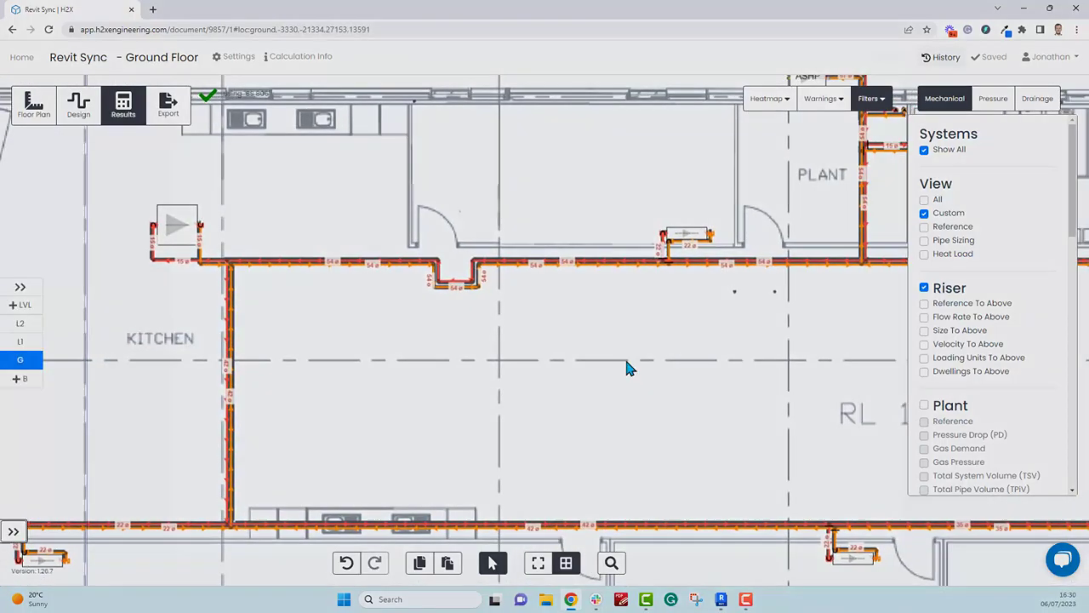